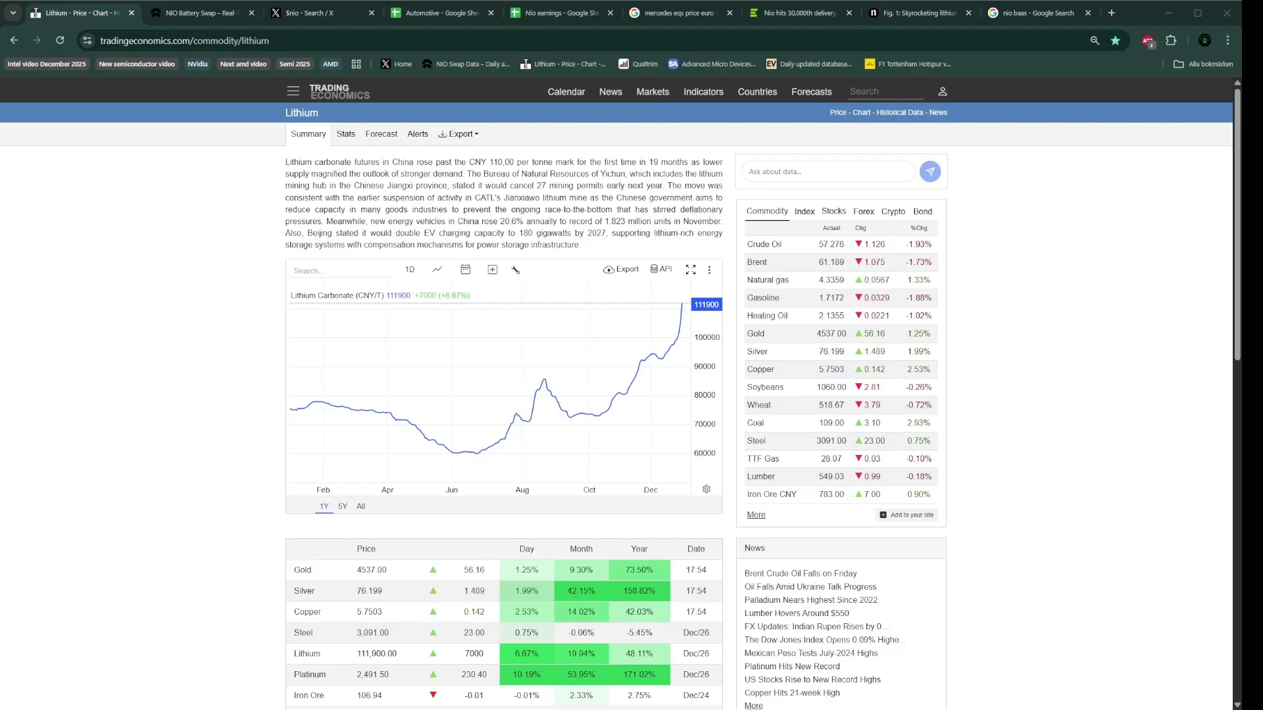
# Step: Glance at the NIO battery swap dashboard, then return to the Trading Economics lithium page
pyautogui.click(203, 13)
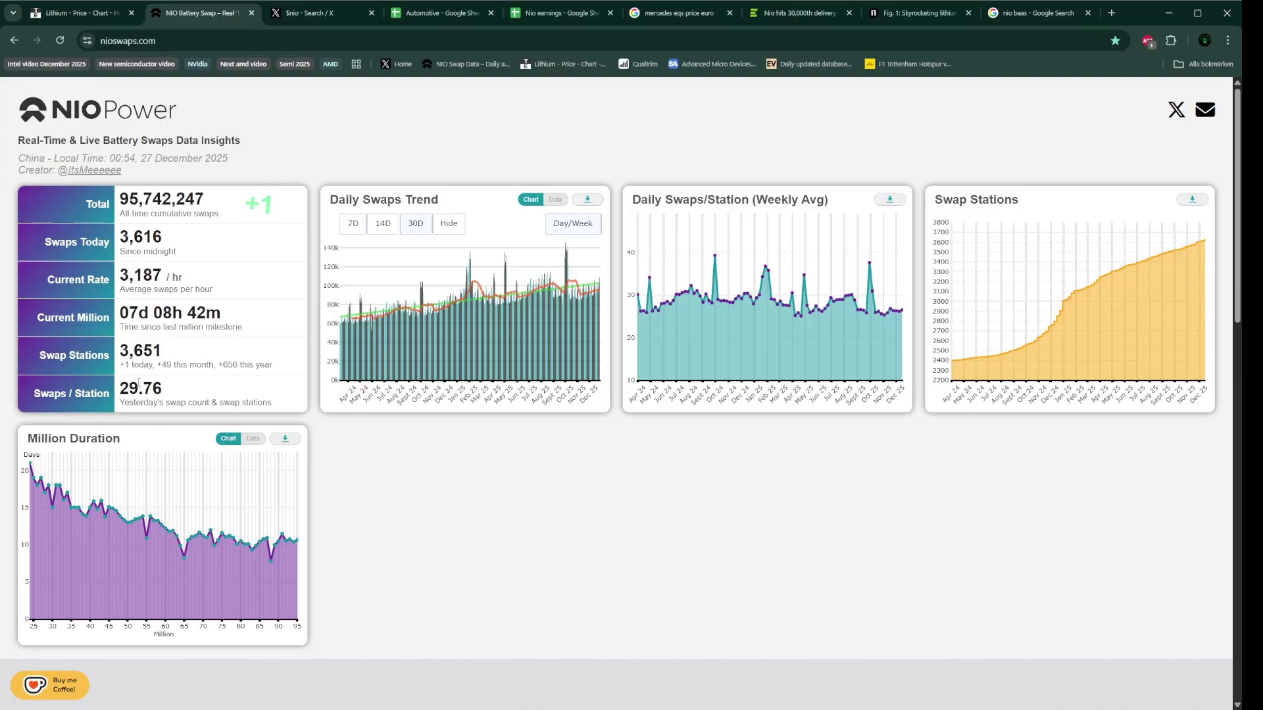
pyautogui.click(71, 5)
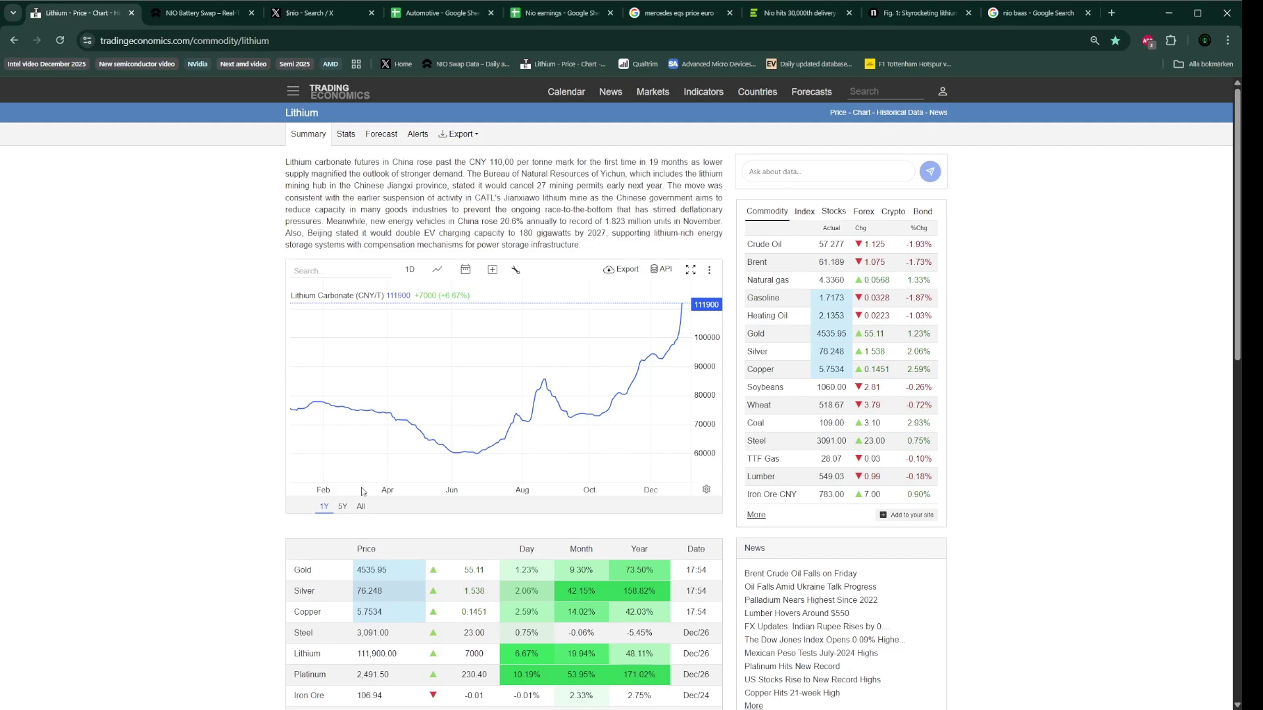
# Step: Switch the lithium chart between 5Y, 1Y and back to 5Y, then view the NIO swap dashboard
pyautogui.click(342, 506)
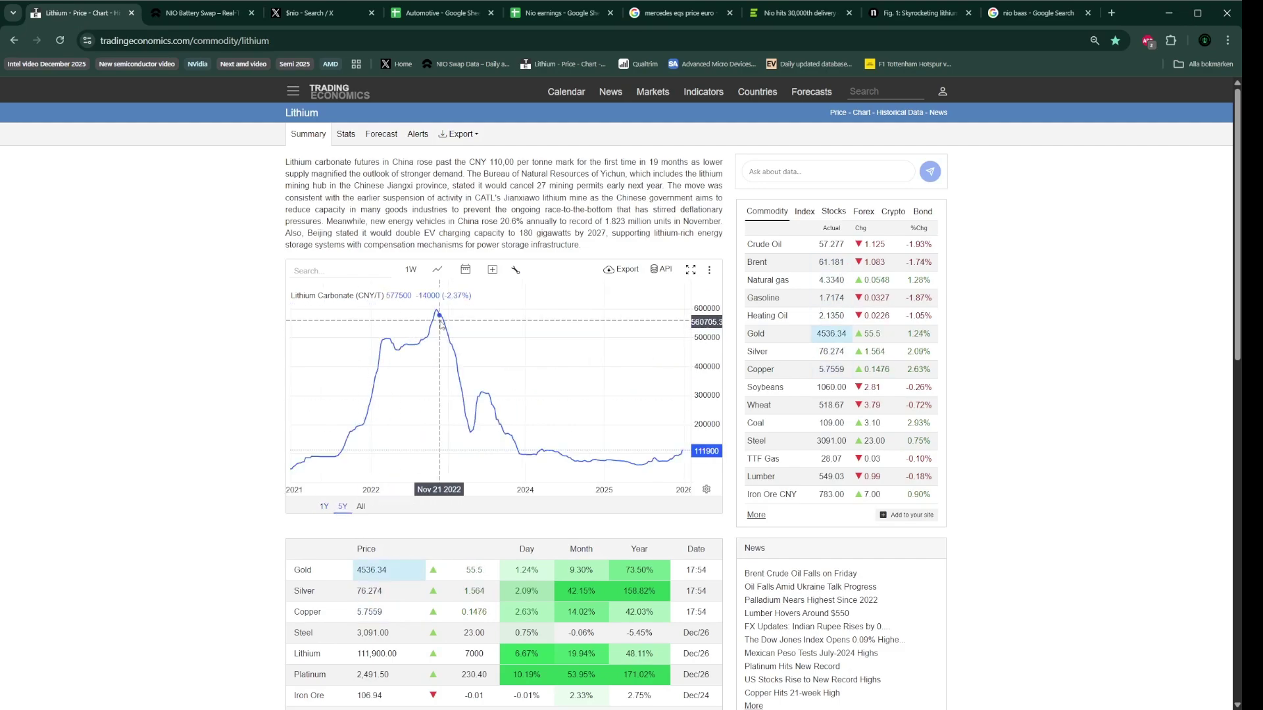
pyautogui.click(324, 506)
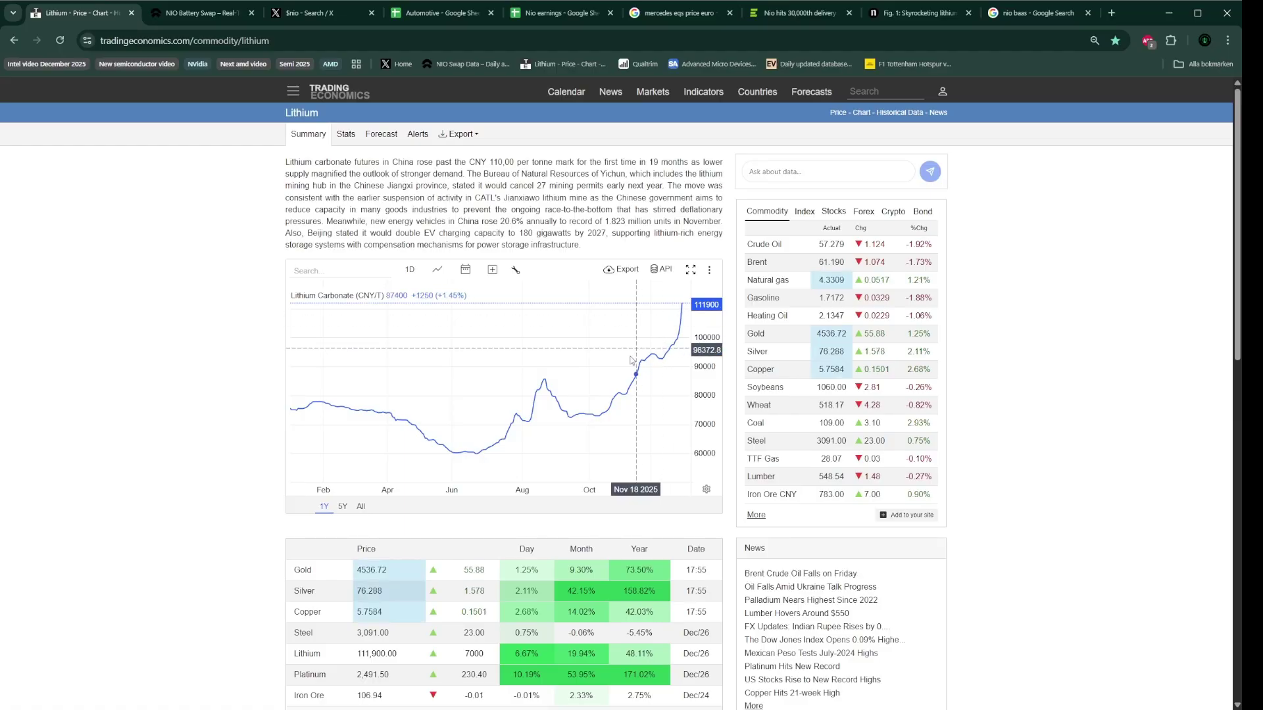
pyautogui.click(342, 508)
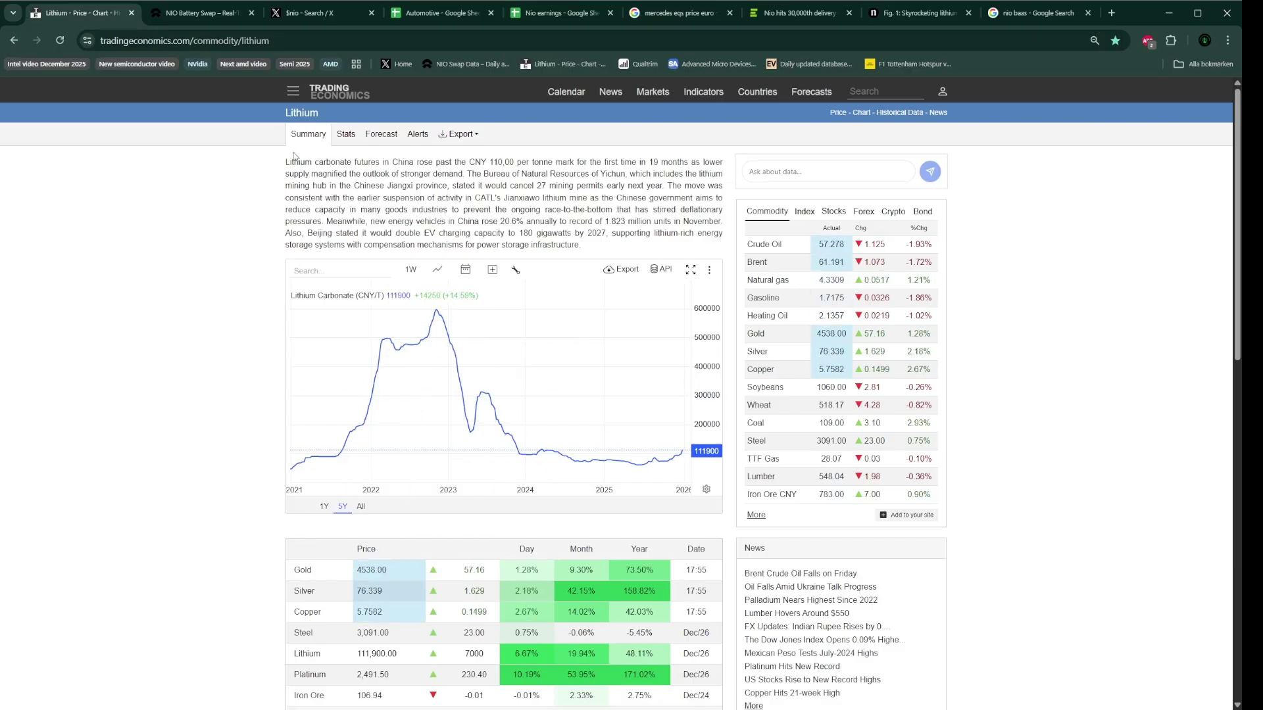
pyautogui.click(238, 8)
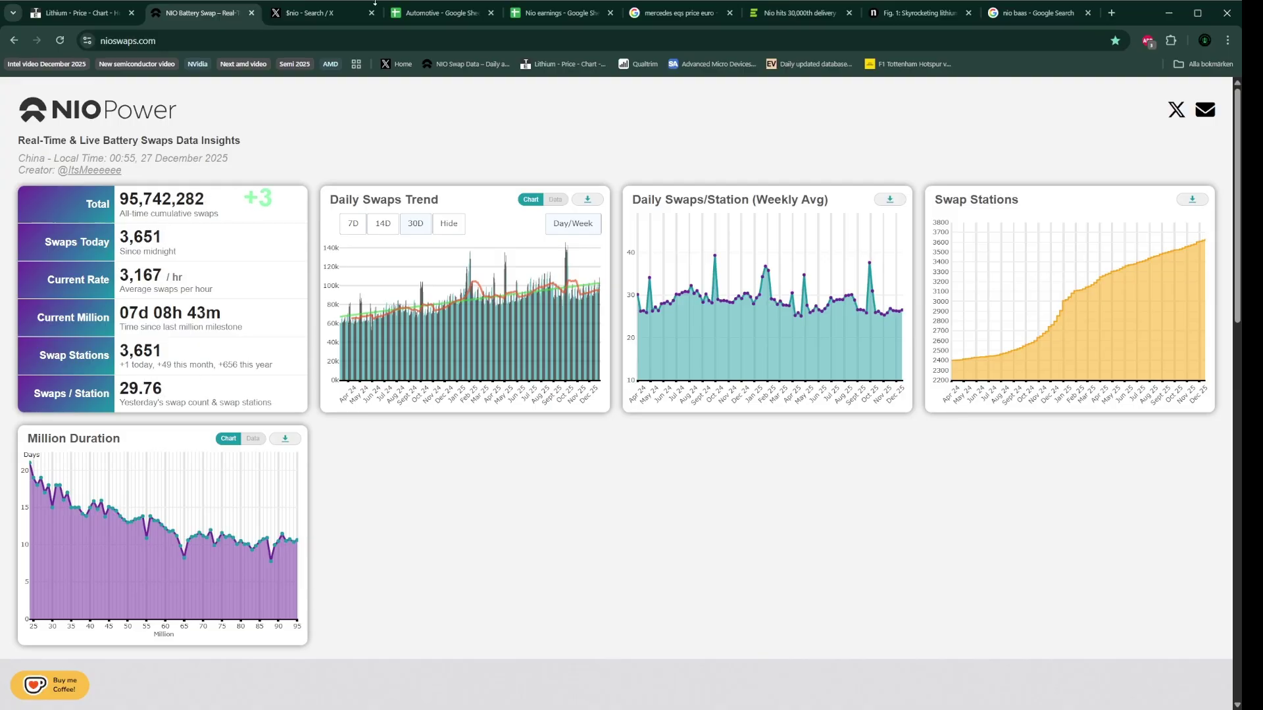
# Step: Flip between the lithium price page and the NIO swap dashboard, ending on the lithium page
pyautogui.click(80, 15)
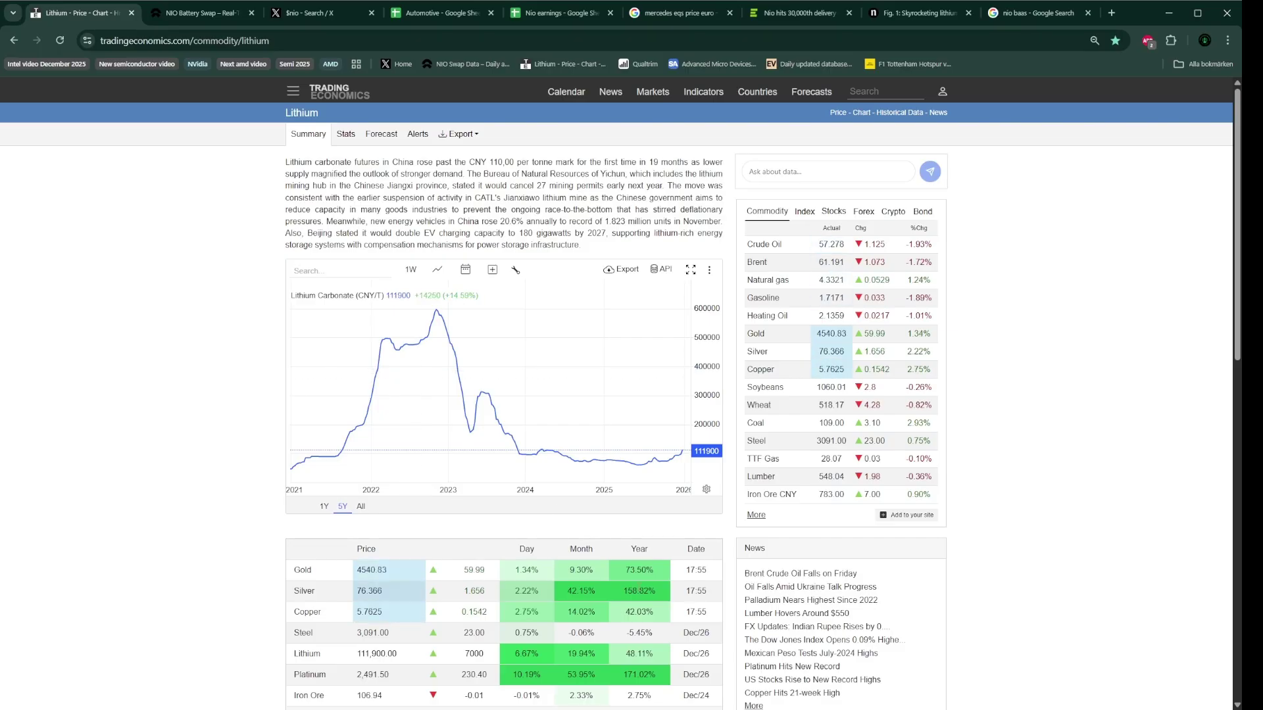
pyautogui.click(208, 18)
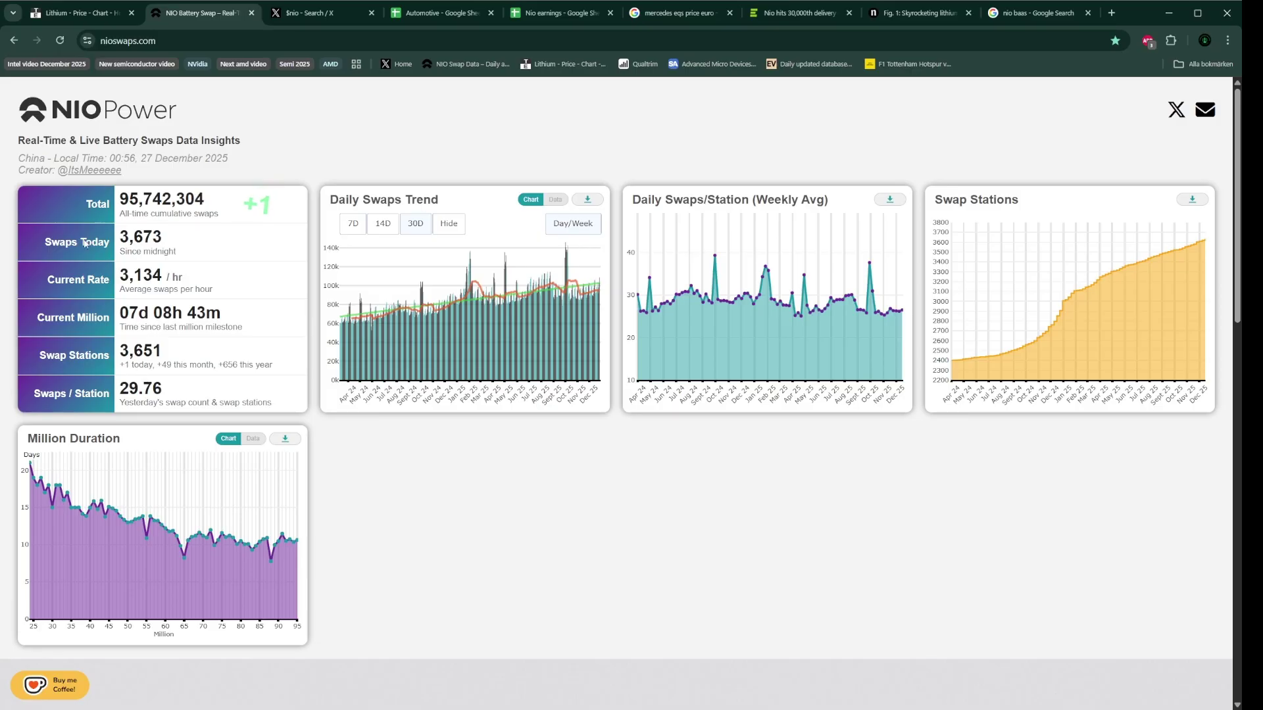
pyautogui.click(98, 15)
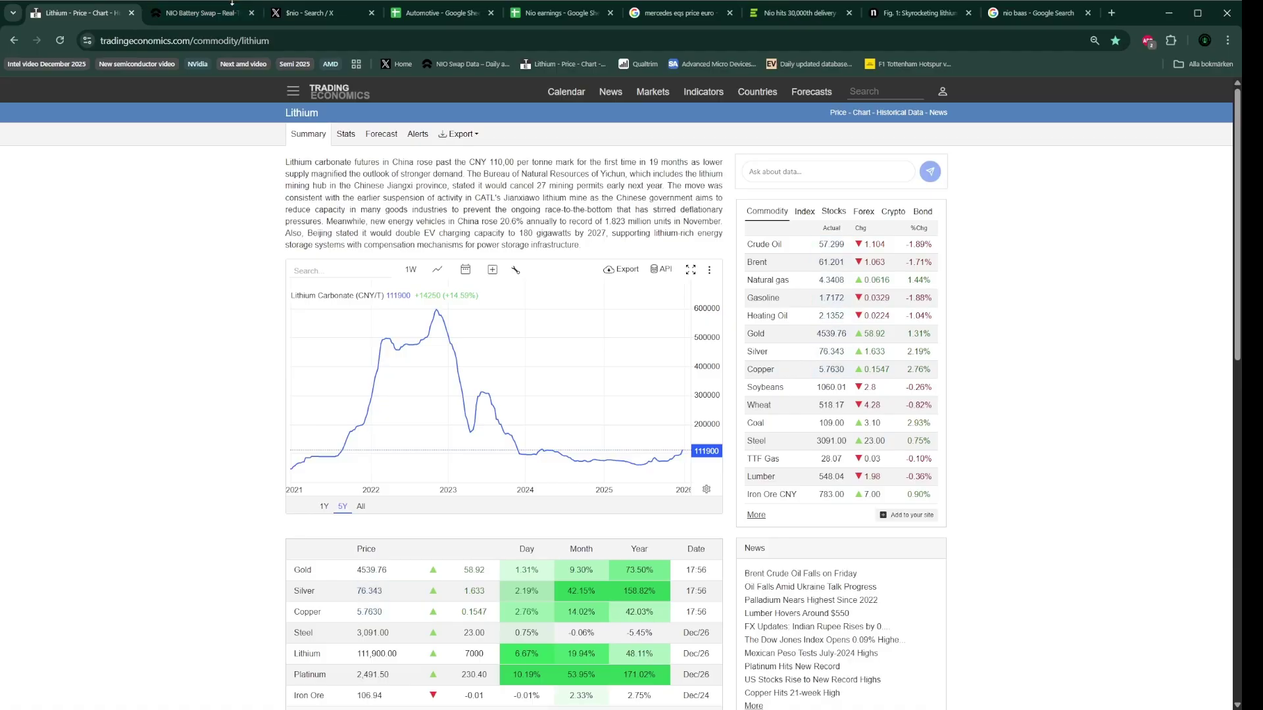
pyautogui.click(421, 13)
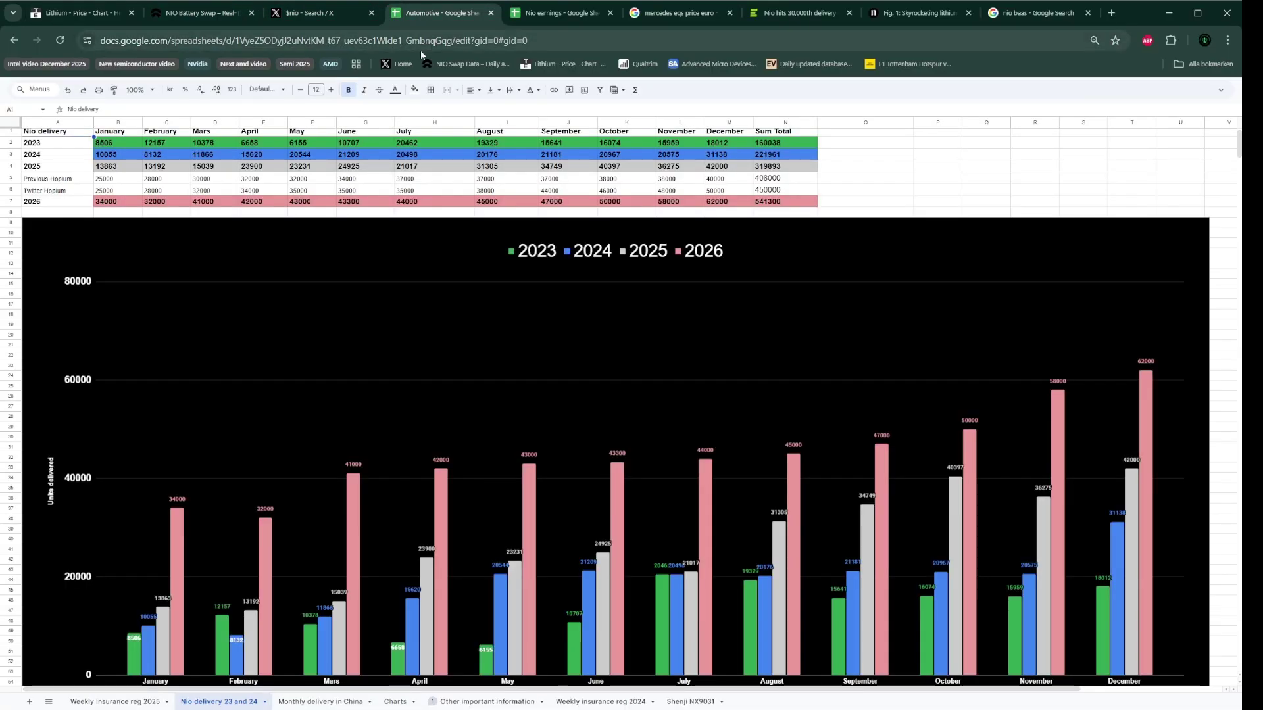
pyautogui.scroll(-2, 469, 264)
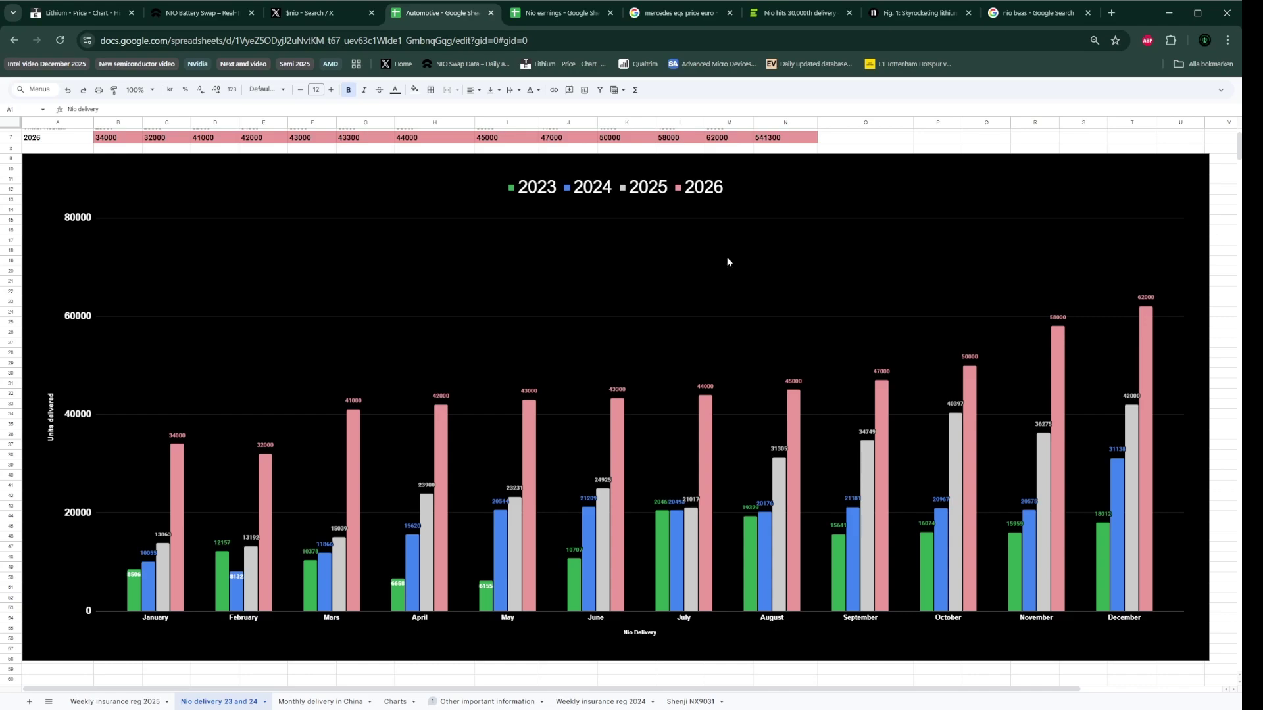
pyautogui.scroll(2, 760, 195)
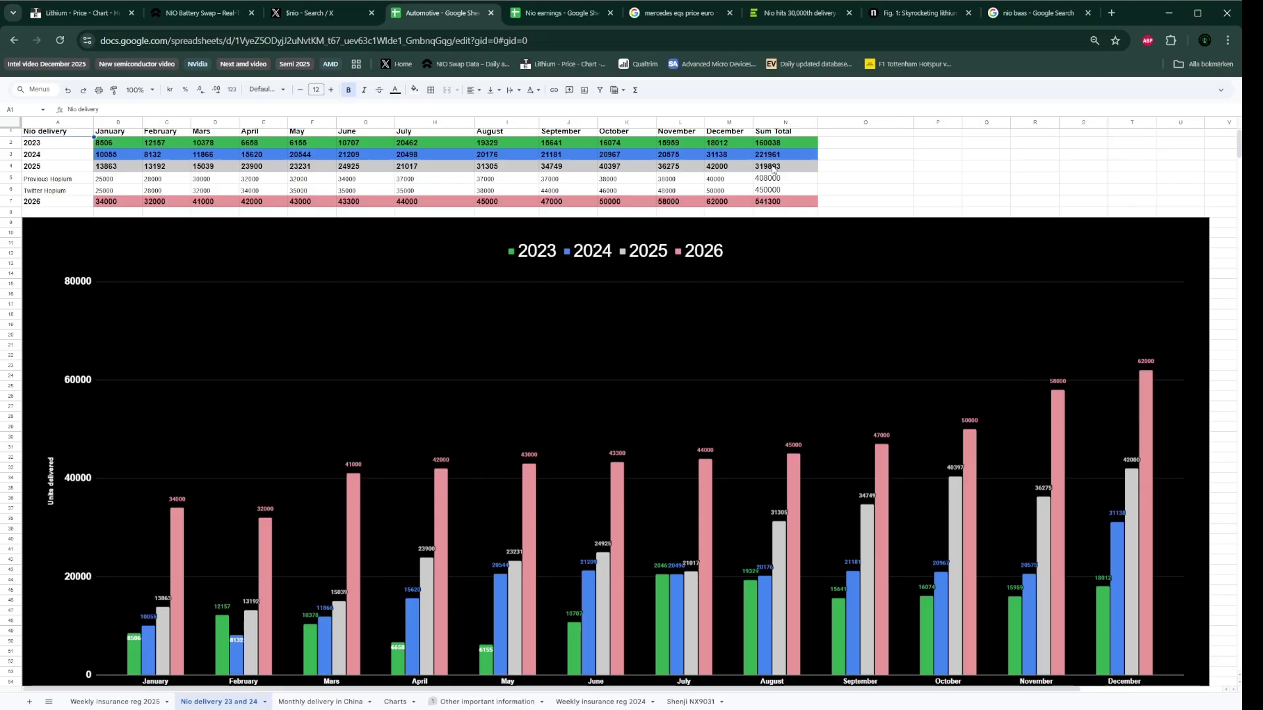
pyautogui.click(773, 167)
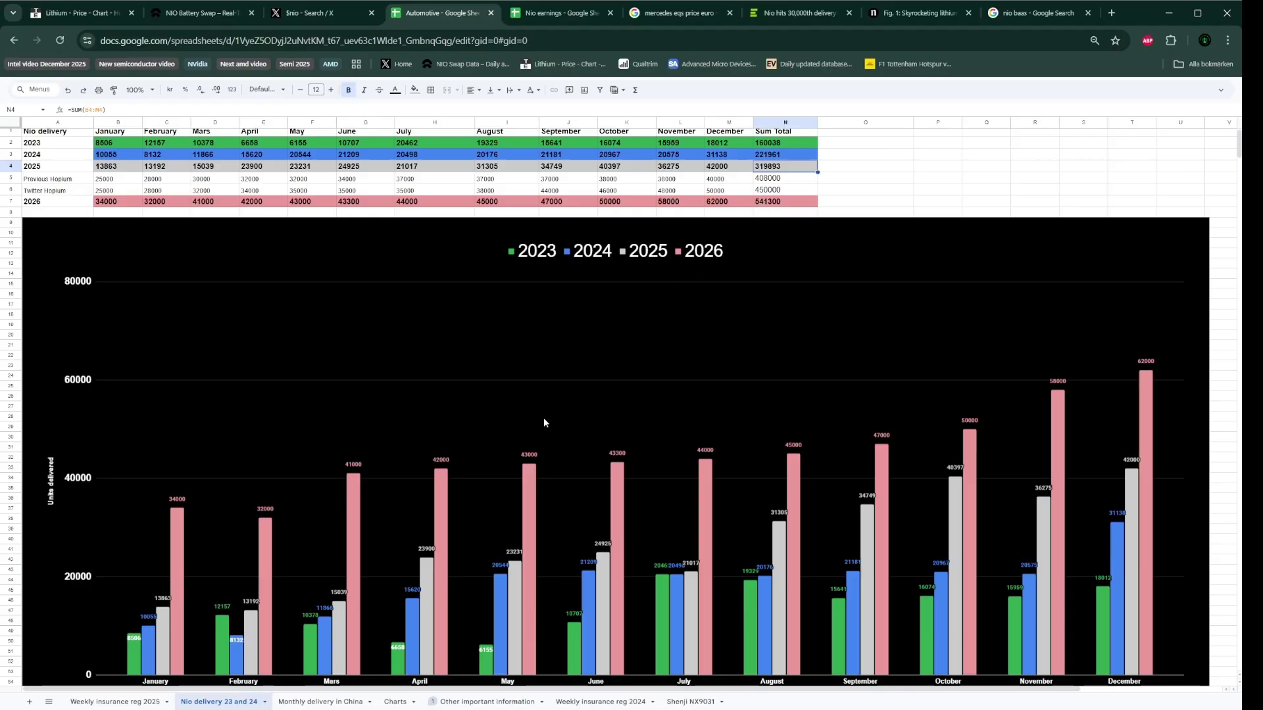
pyautogui.scroll(-1, 208, 494)
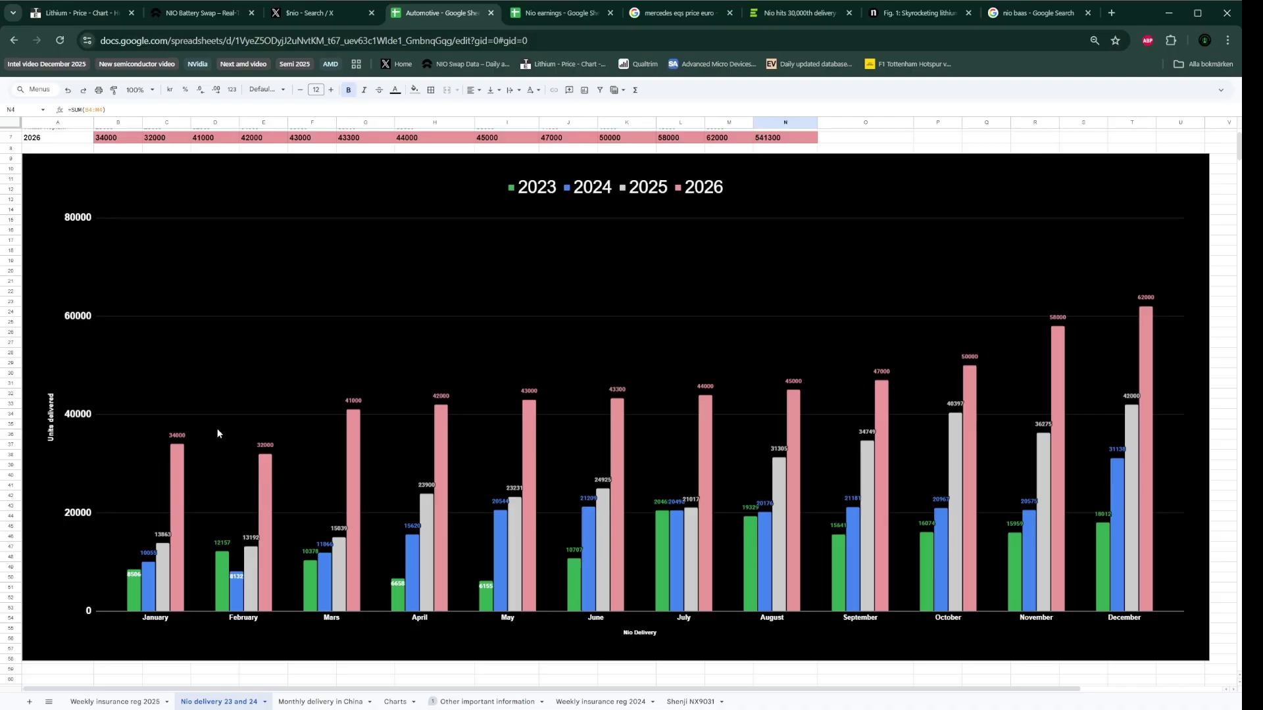
pyautogui.scroll(2, 463, 305)
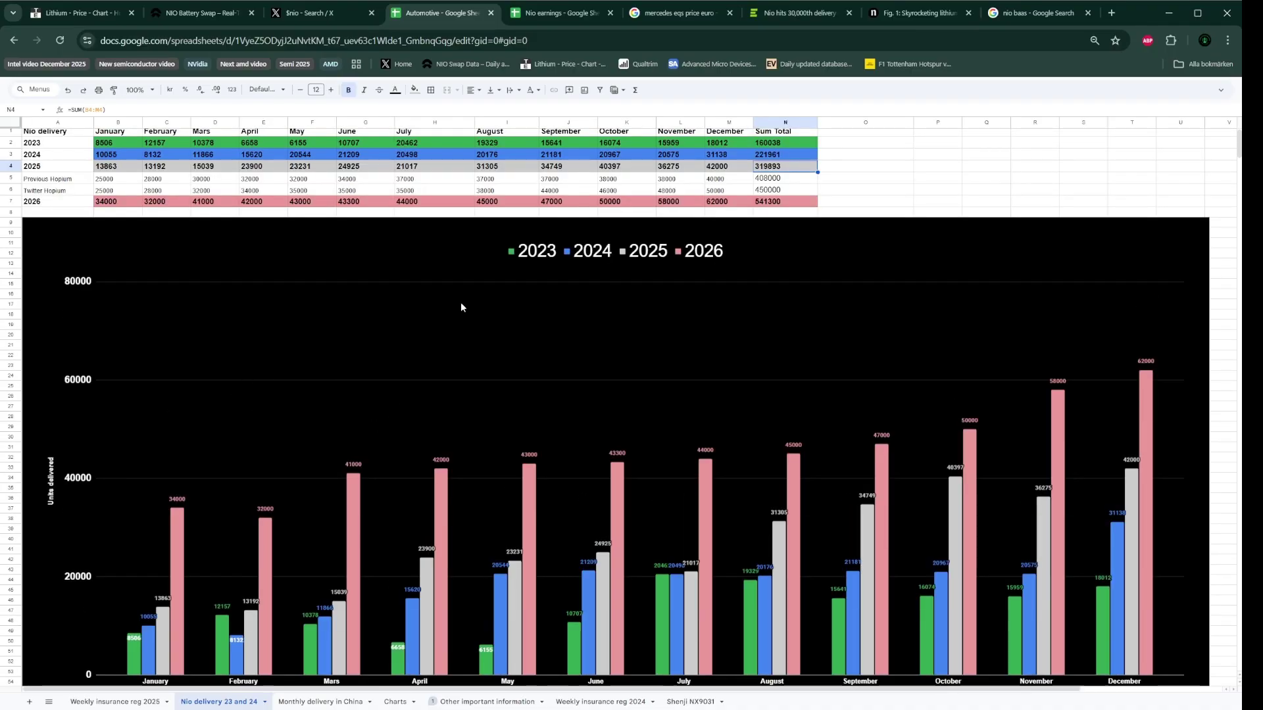
pyautogui.click(771, 204)
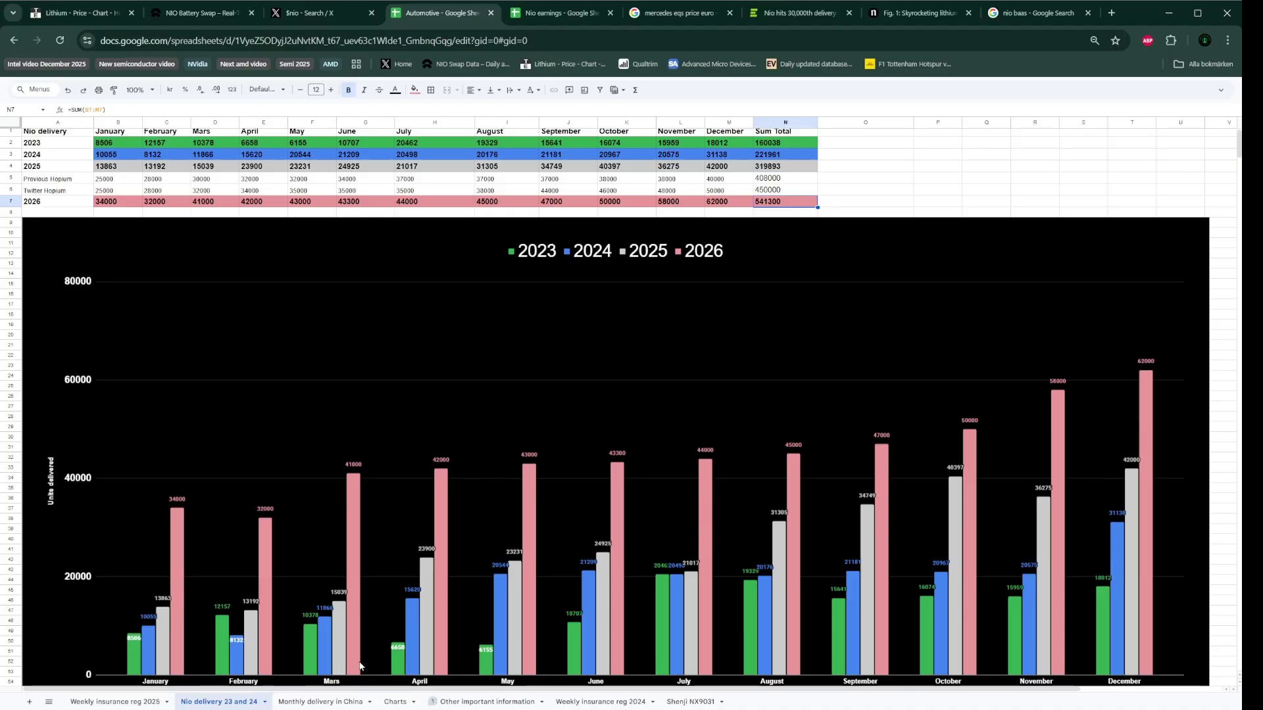
# Step: Scroll the delivery sheet briefly, then switch to the Nio earnings model spreadsheet
pyautogui.scroll(-5, 460, 392)
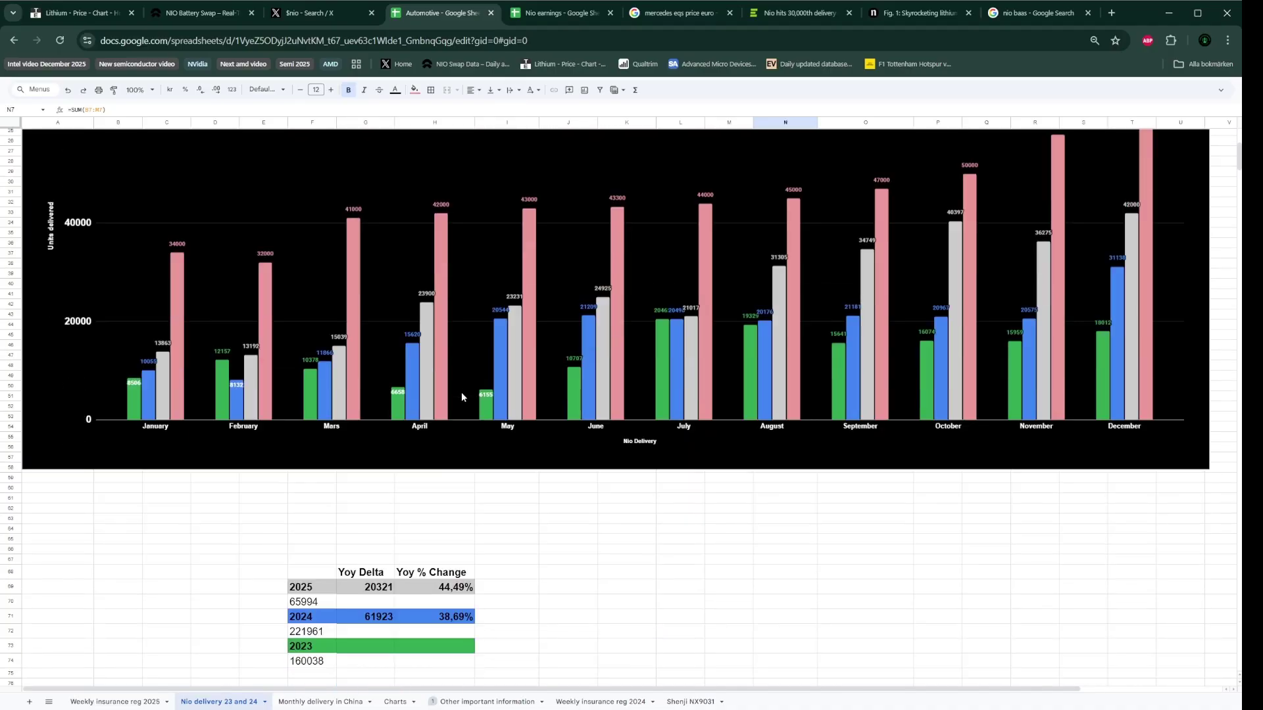
pyautogui.scroll(5, 459, 391)
pyautogui.click(567, 13)
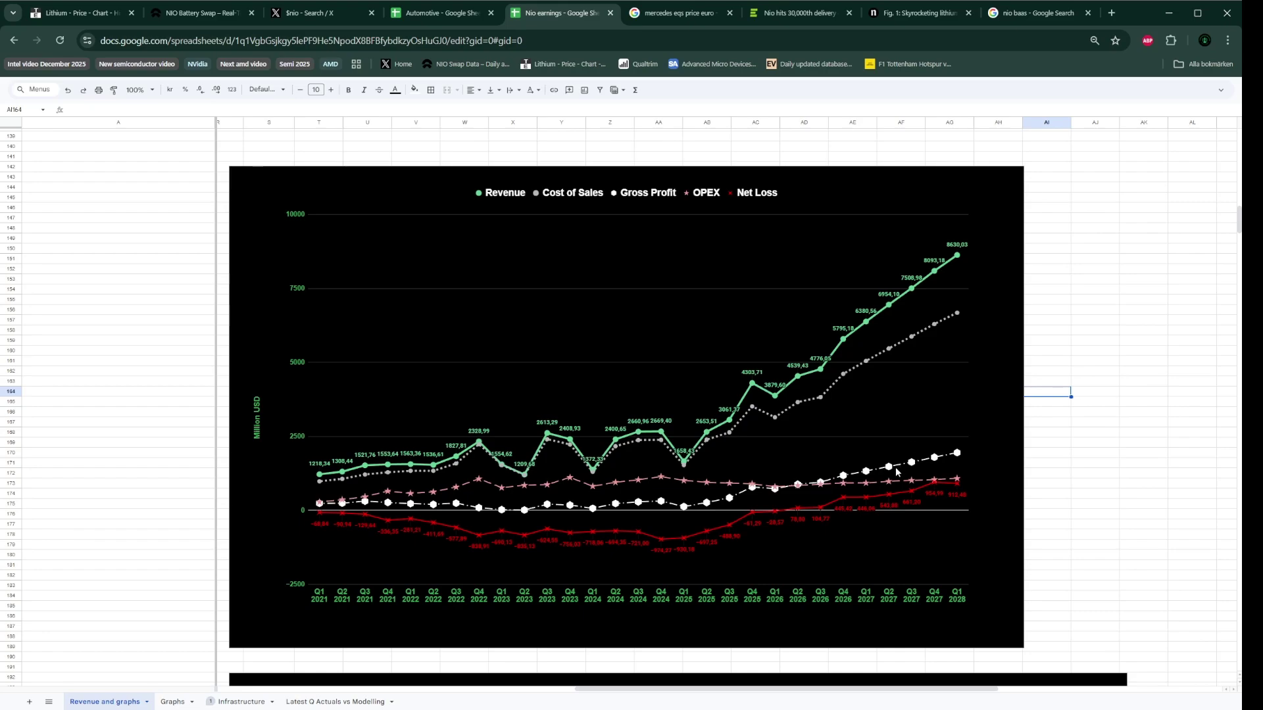
# Step: Scroll the Revenue and graphs sheet to the quarterly Vehicle delivery chart
pyautogui.scroll(10, 809, 329)
pyautogui.scroll(-5, 809, 350)
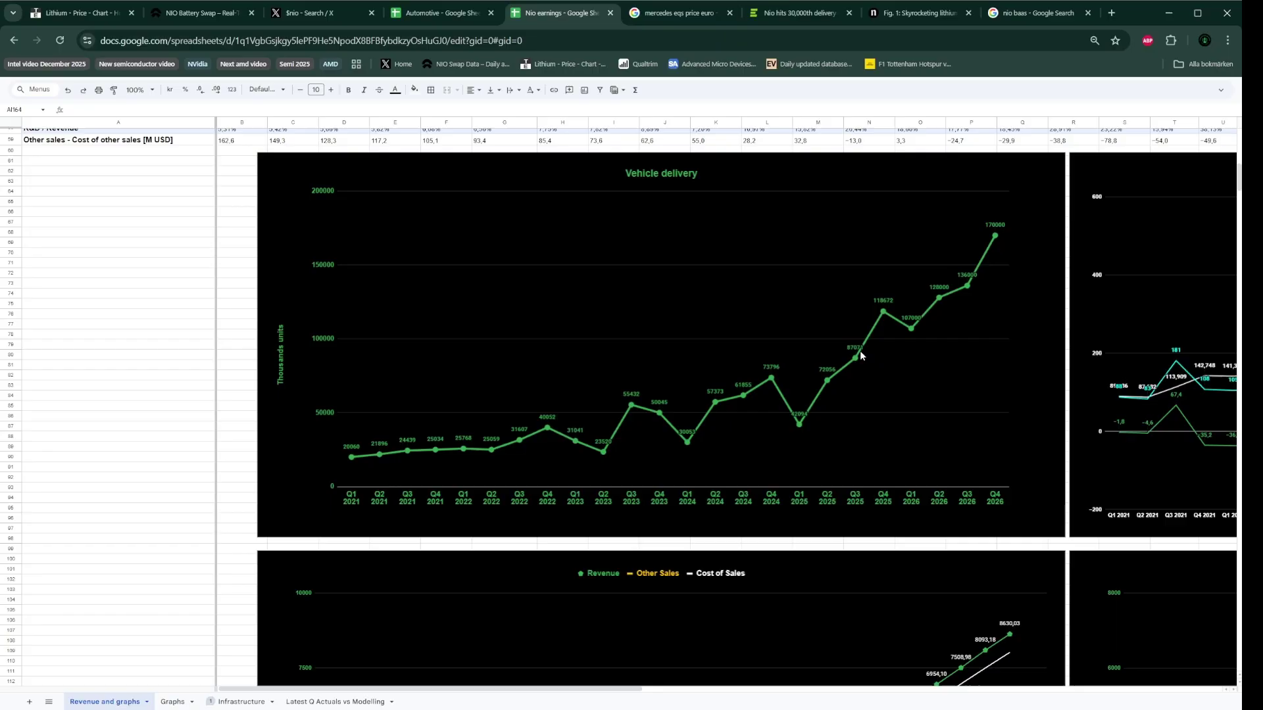
# Step: Scroll to the earnings table, select row 38 (ASP), and zoom the sheet in
pyautogui.scroll(2, 859, 350)
pyautogui.scroll(7, 859, 377)
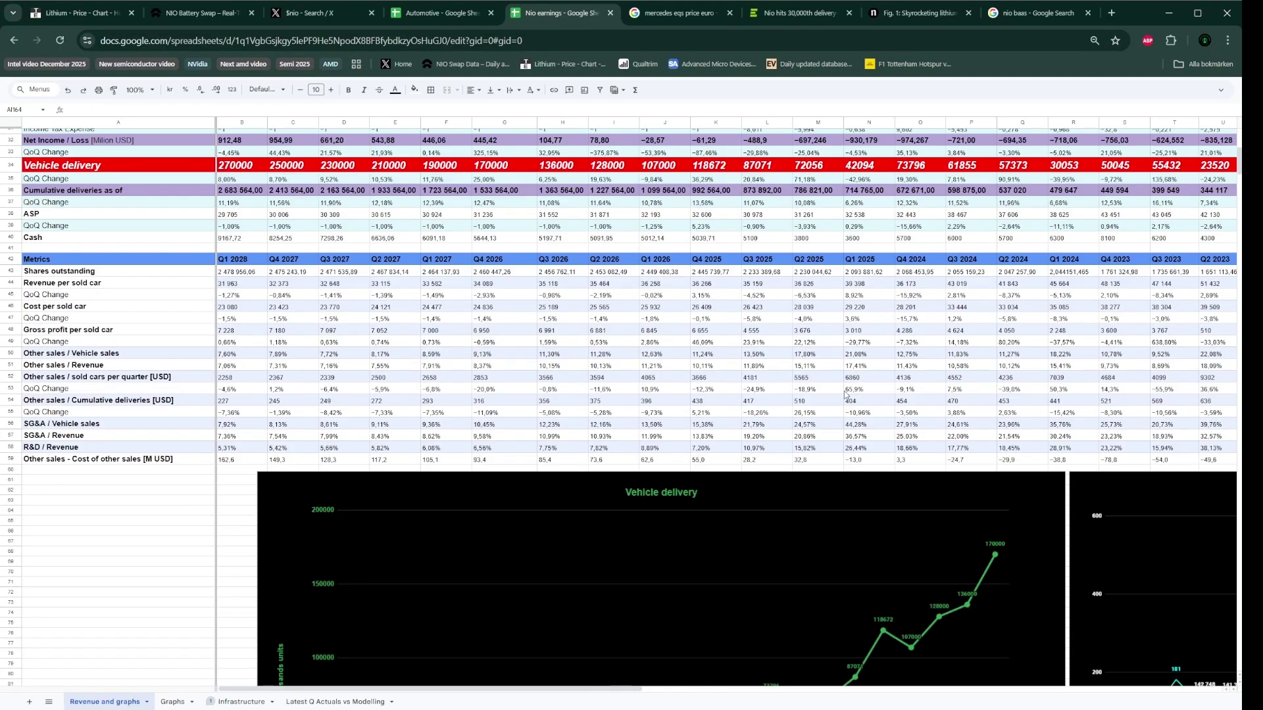
pyautogui.scroll(2, 801, 379)
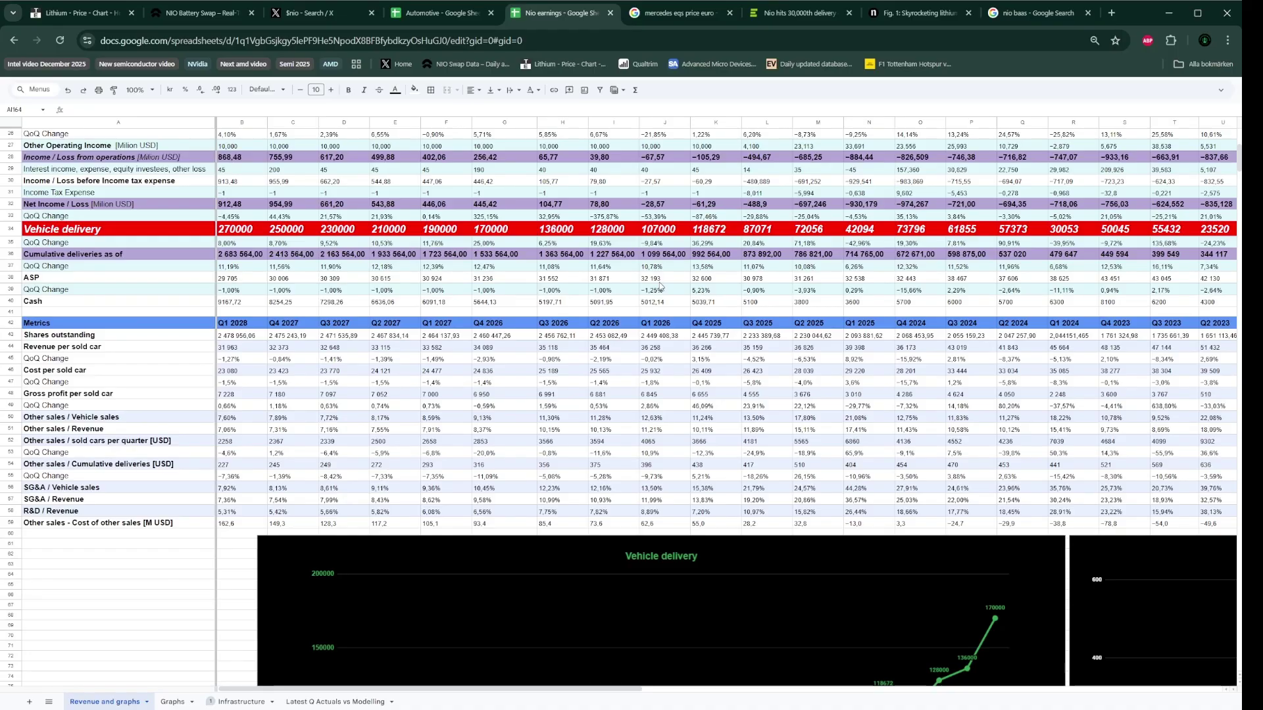
pyautogui.hscroll(6, 660, 286)
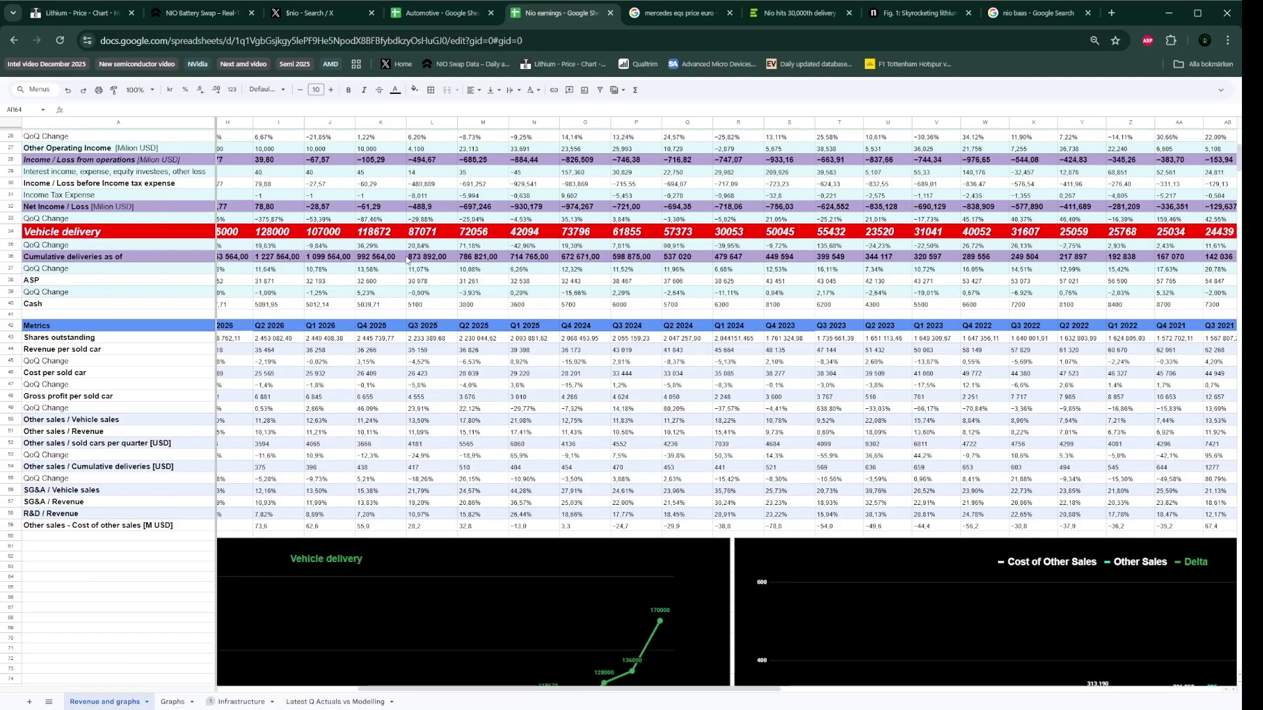
pyautogui.hscroll(1, 439, 257)
pyautogui.click(9, 281)
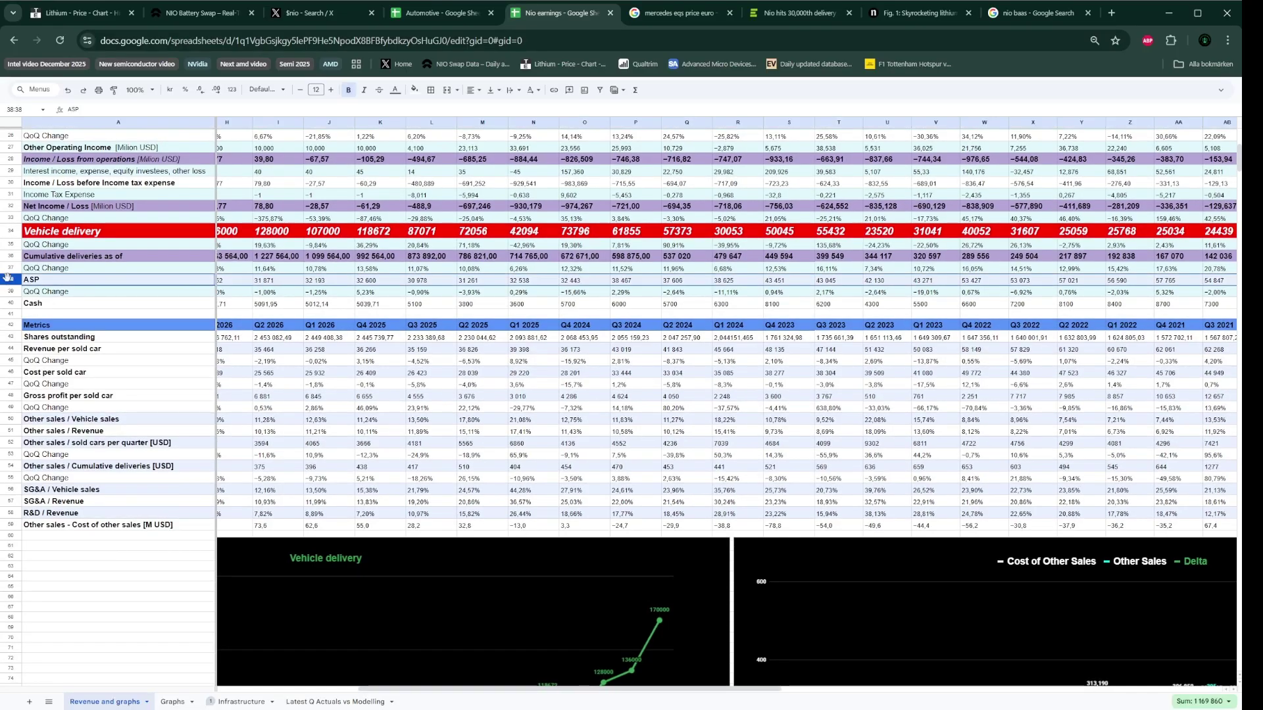
pyautogui.scroll(2, 368, 329)
pyautogui.hotkey('ctrl', '+')
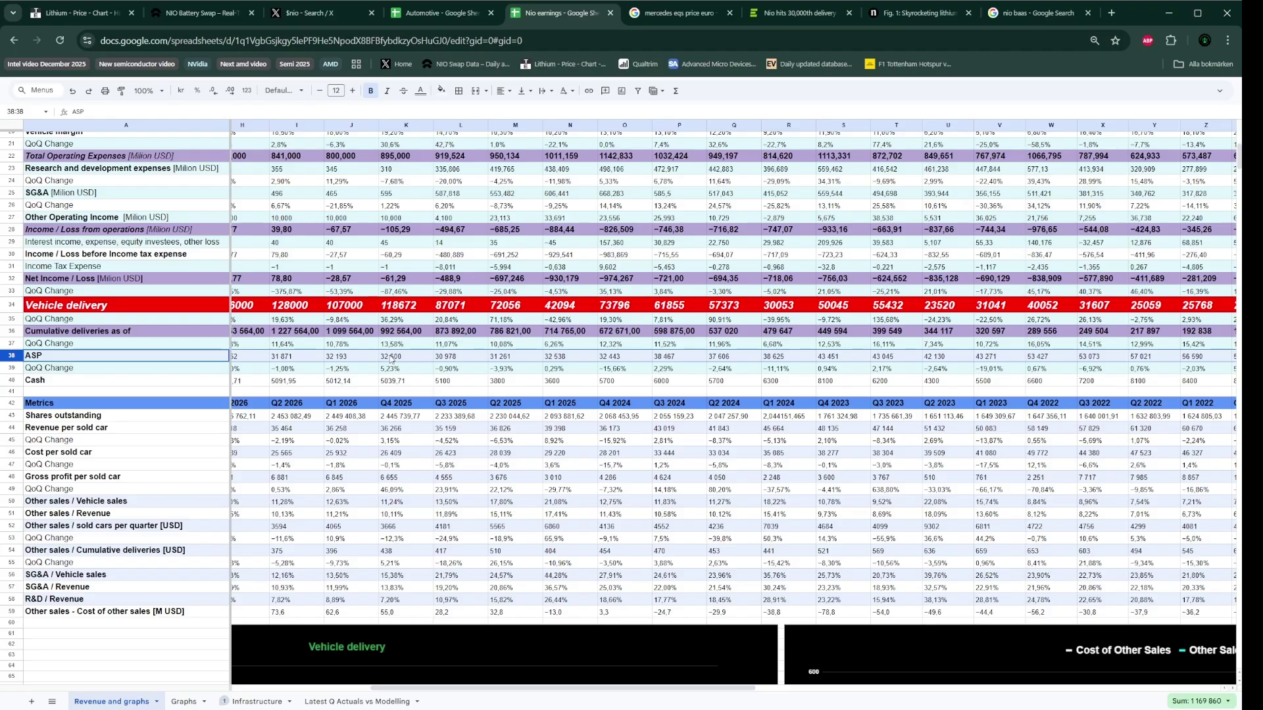
# Step: Switch to the CnEVPost article 'Nio hits 30,000th delivery of 3rd-gen ES8 SUV'
pyautogui.click(790, 12)
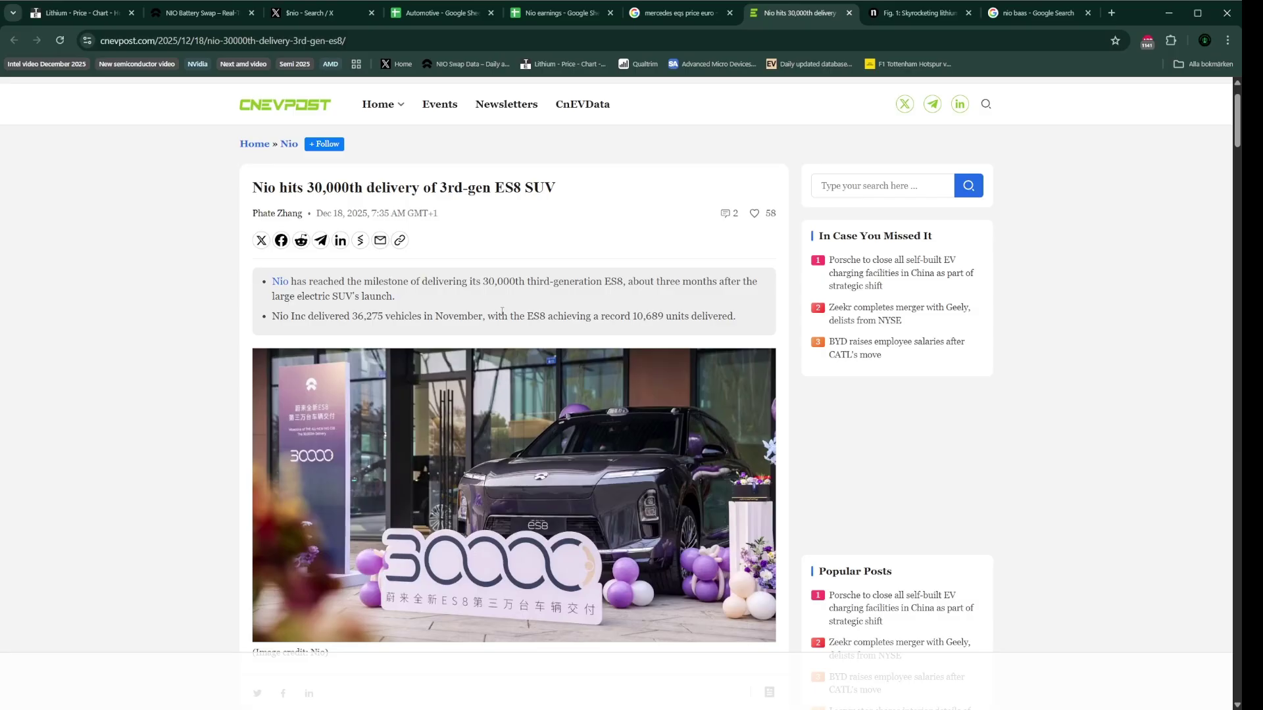
# Step: Back in the Nio earnings model, select the Gross margin row and inspect Q4 2026 net income in G32
pyautogui.hotkey('ctrl', 'shift', 'Tab')
pyautogui.hotkey('ctrl', 'shift', 'Tab')
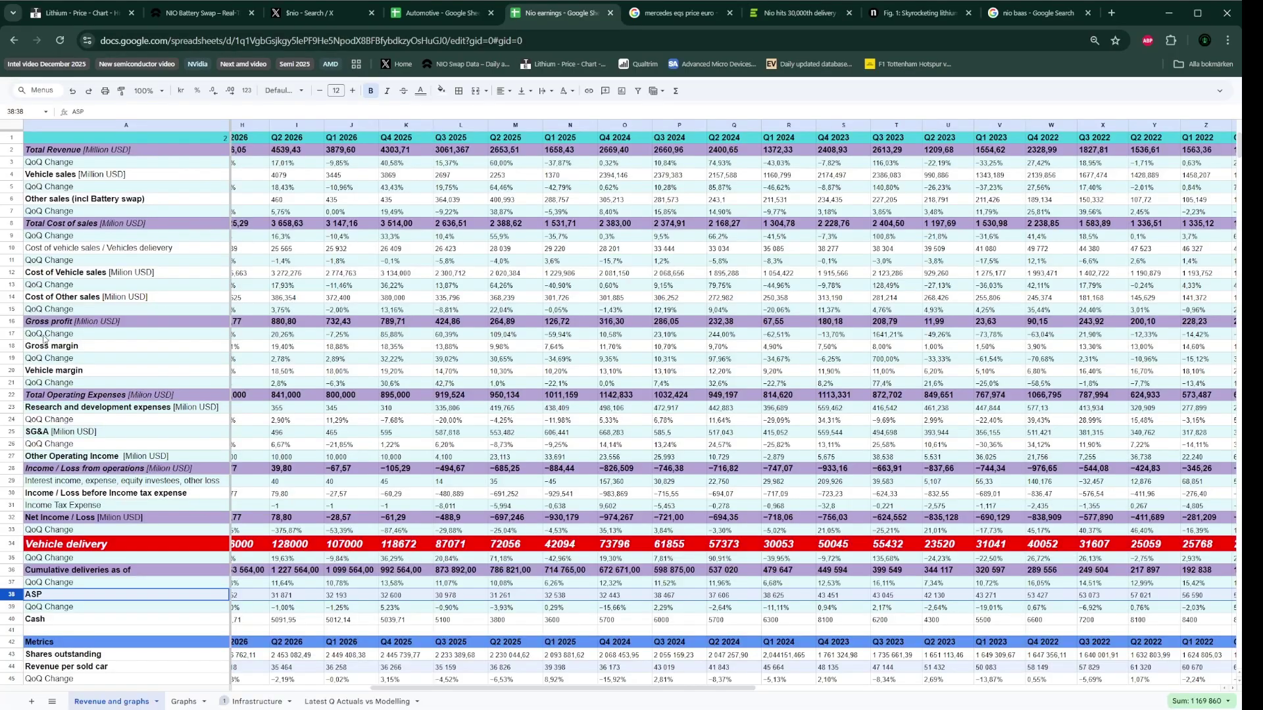
pyautogui.click(8, 346)
pyautogui.hscroll(2, 248, 353)
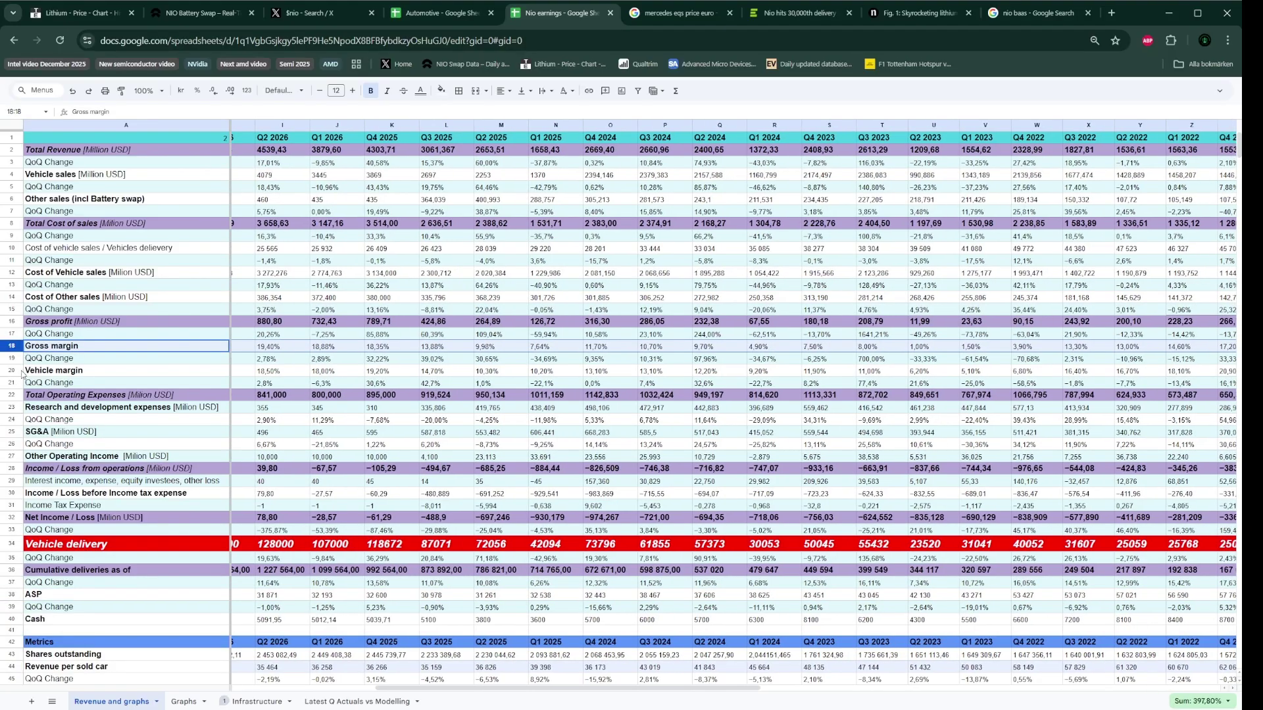
pyautogui.hscroll(-2, 287, 349)
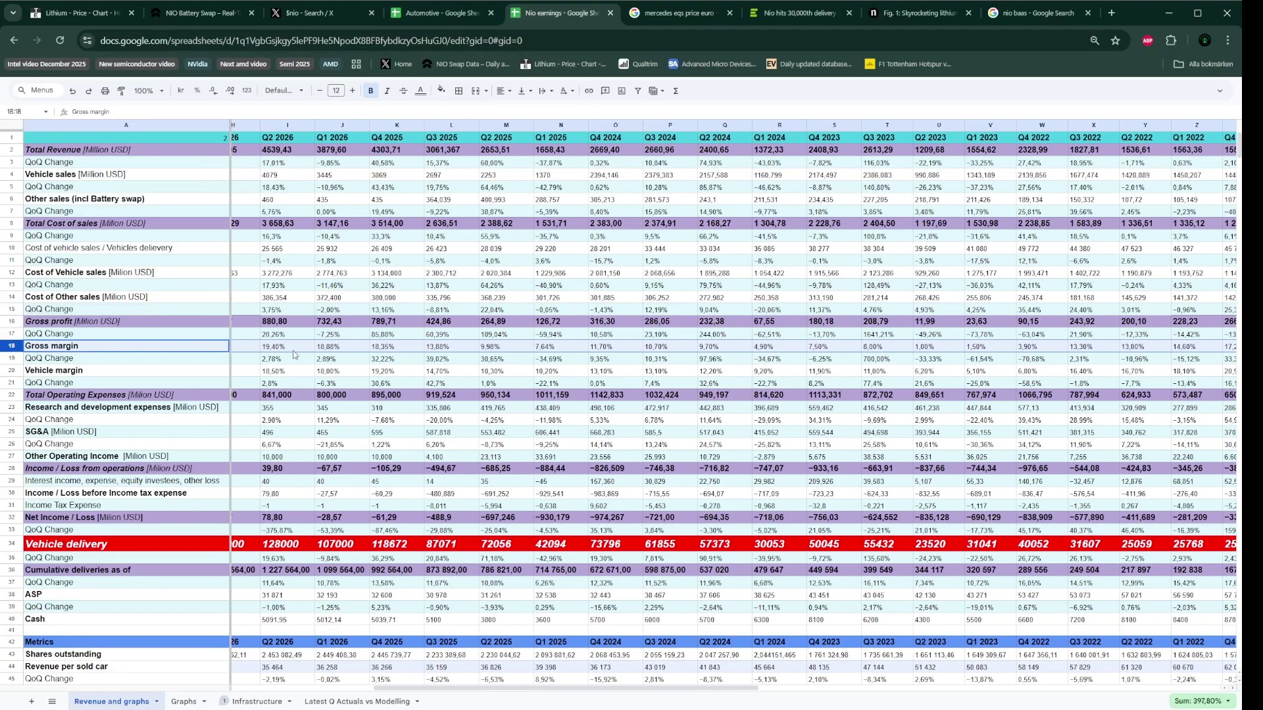
pyautogui.hscroll(-2, 293, 355)
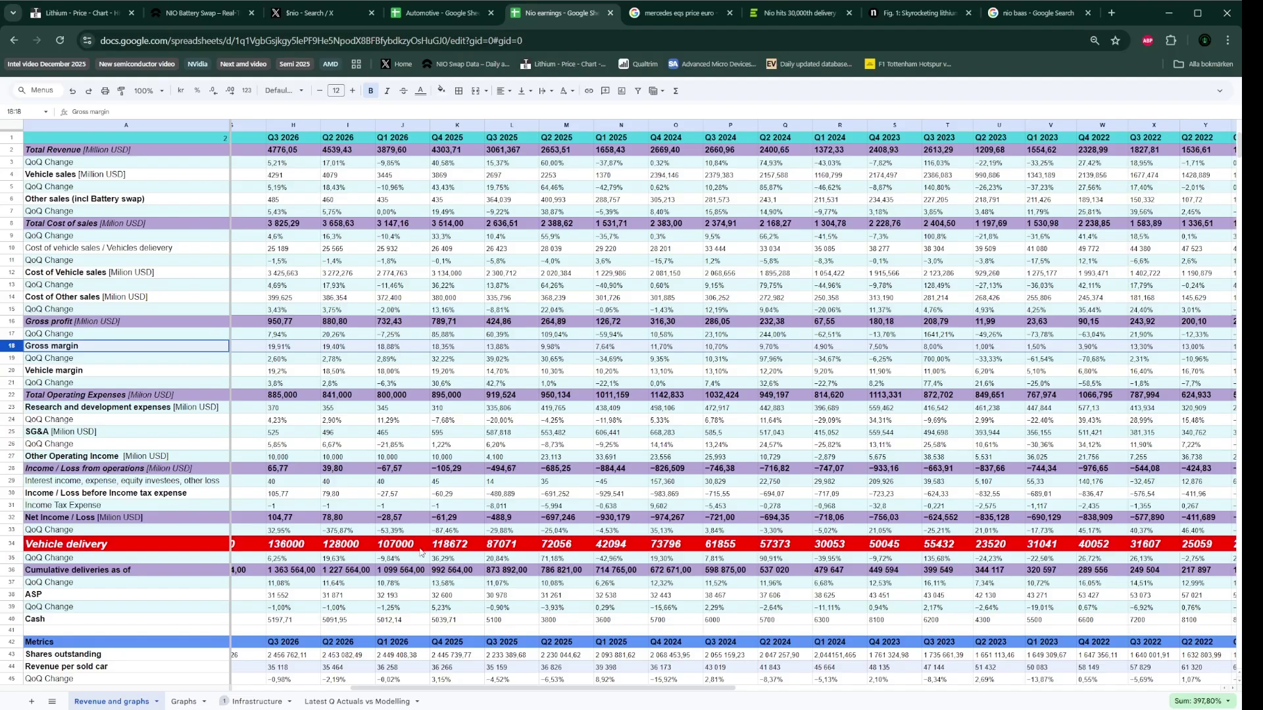
pyautogui.hscroll(-2, 383, 511)
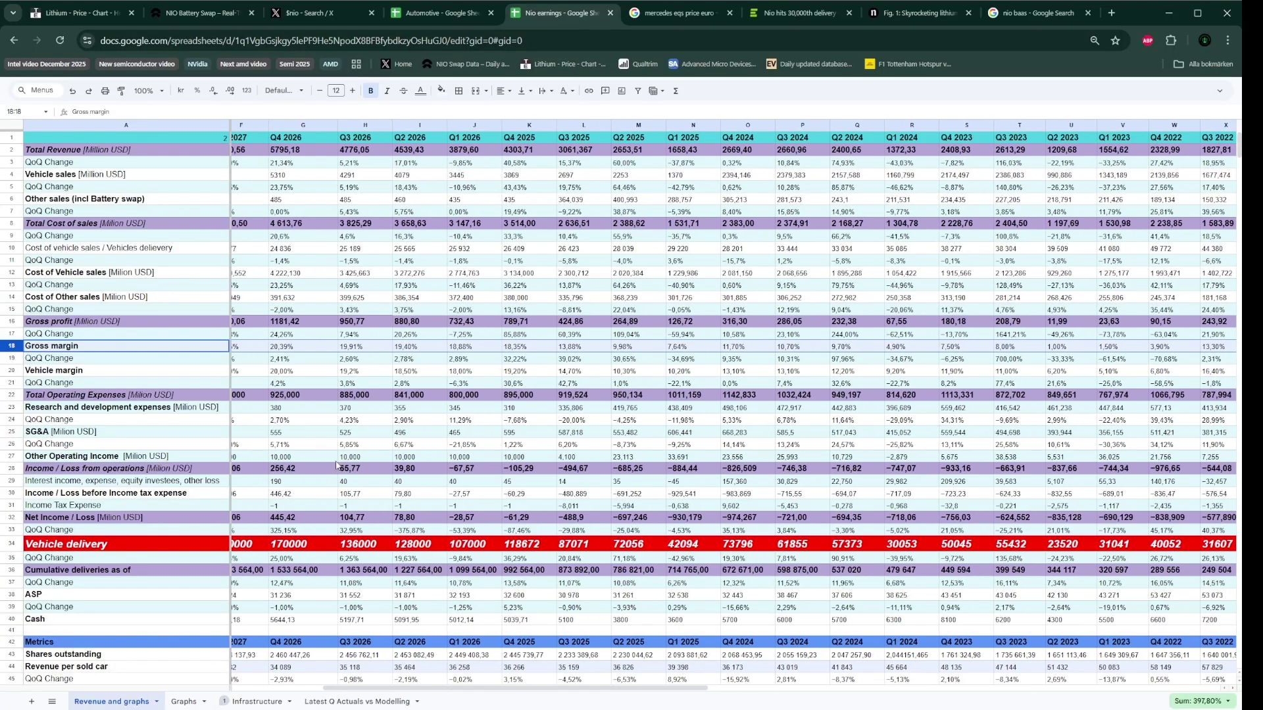
pyautogui.hscroll(-2, 298, 350)
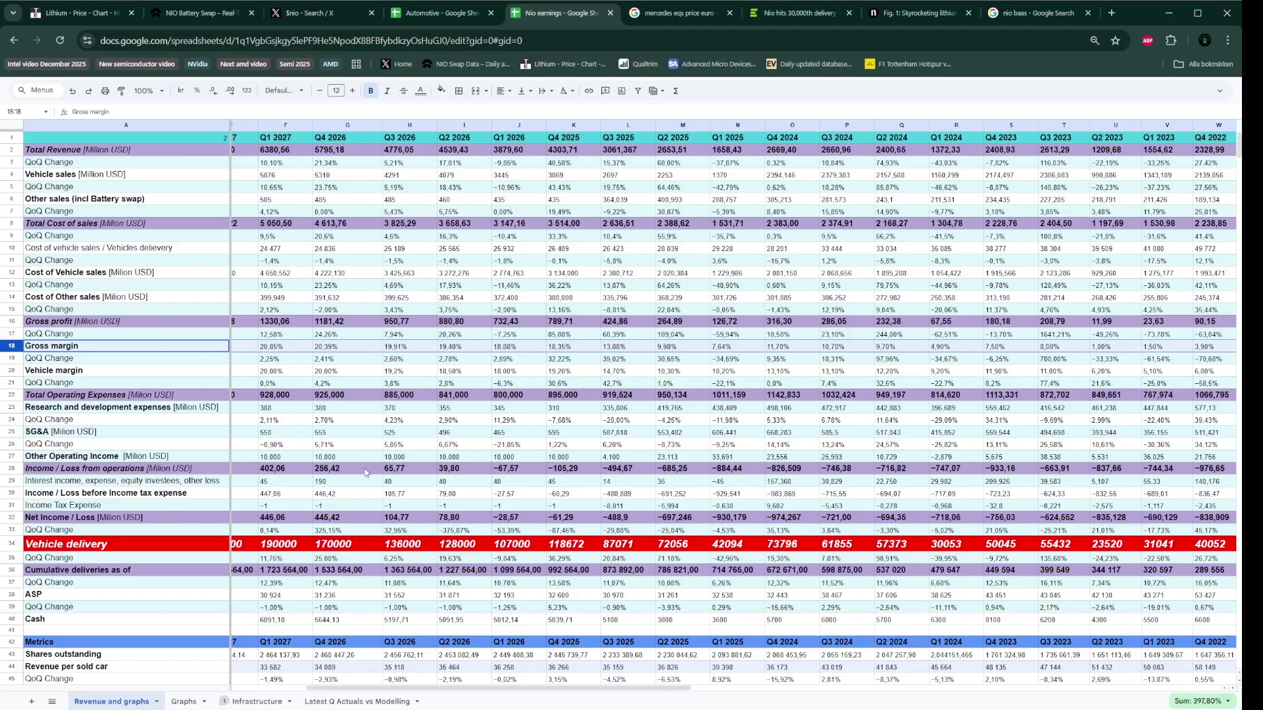
pyautogui.click(337, 520)
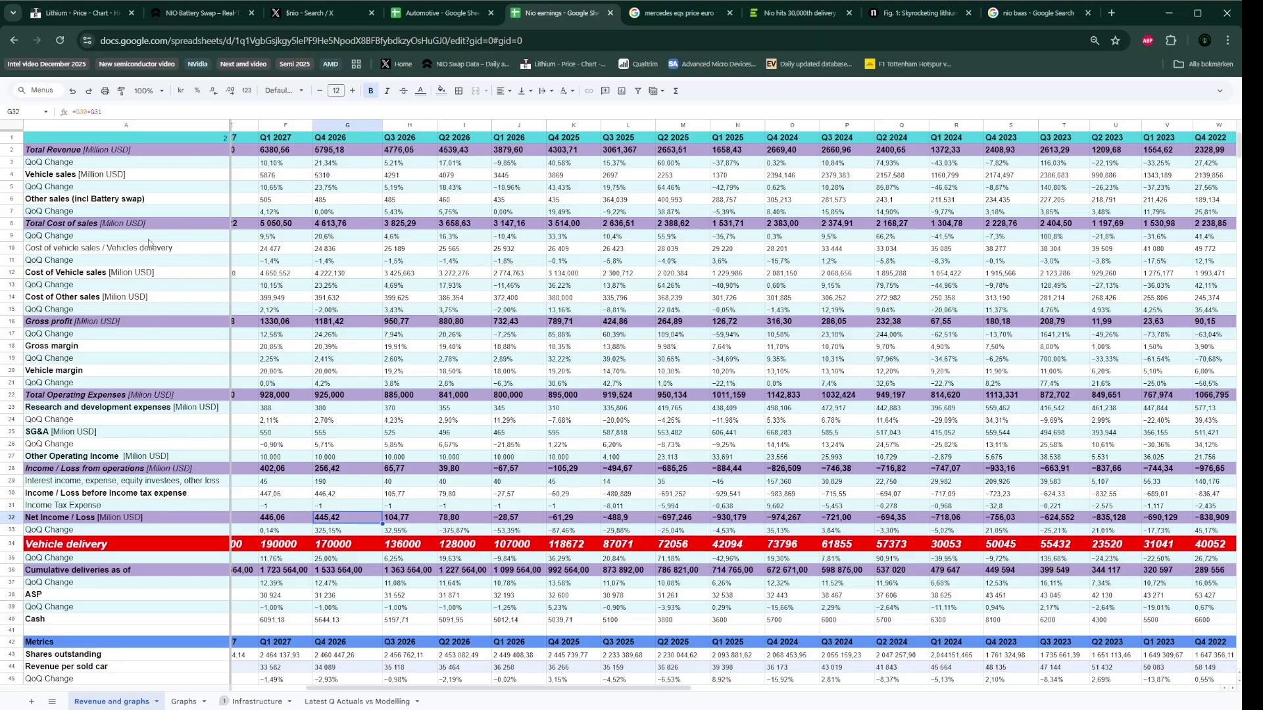
# Step: Scroll down to the Revenue, Other Sales and Cost of Sales chart near row 98
pyautogui.scroll(-15, 701, 361)
pyautogui.hscroll(-2, 701, 362)
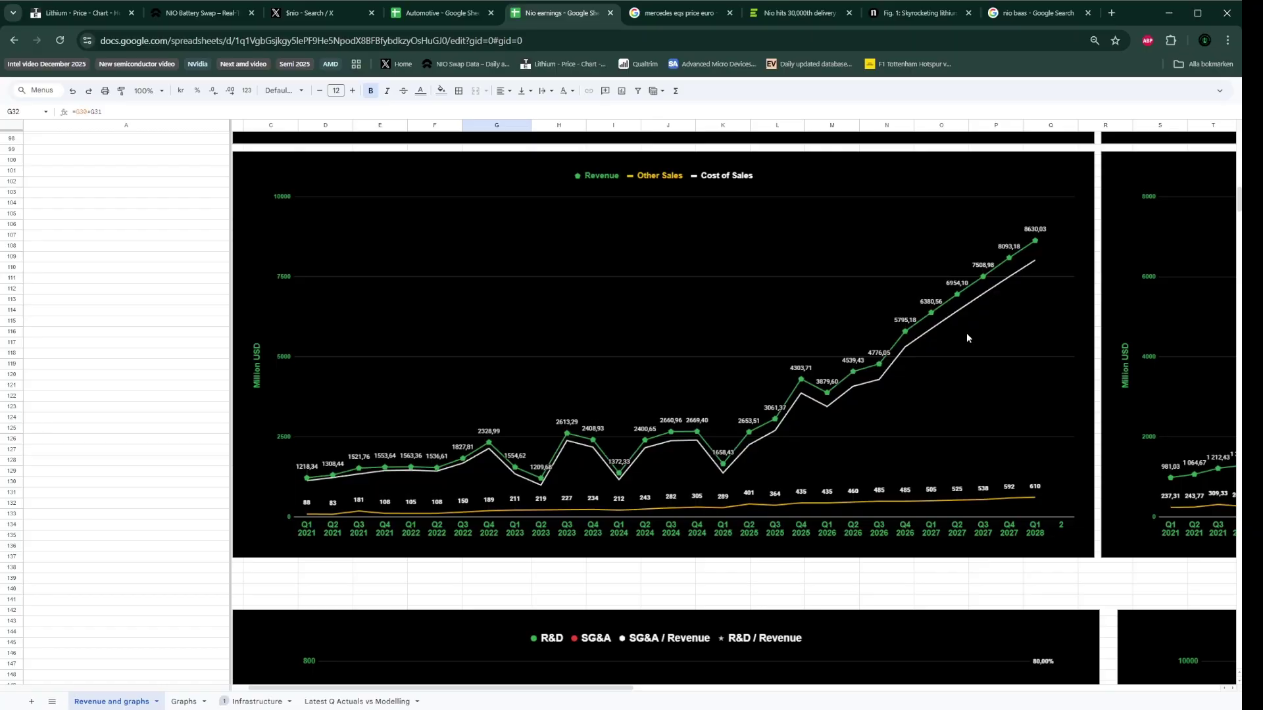
pyautogui.scroll(12, 955, 387)
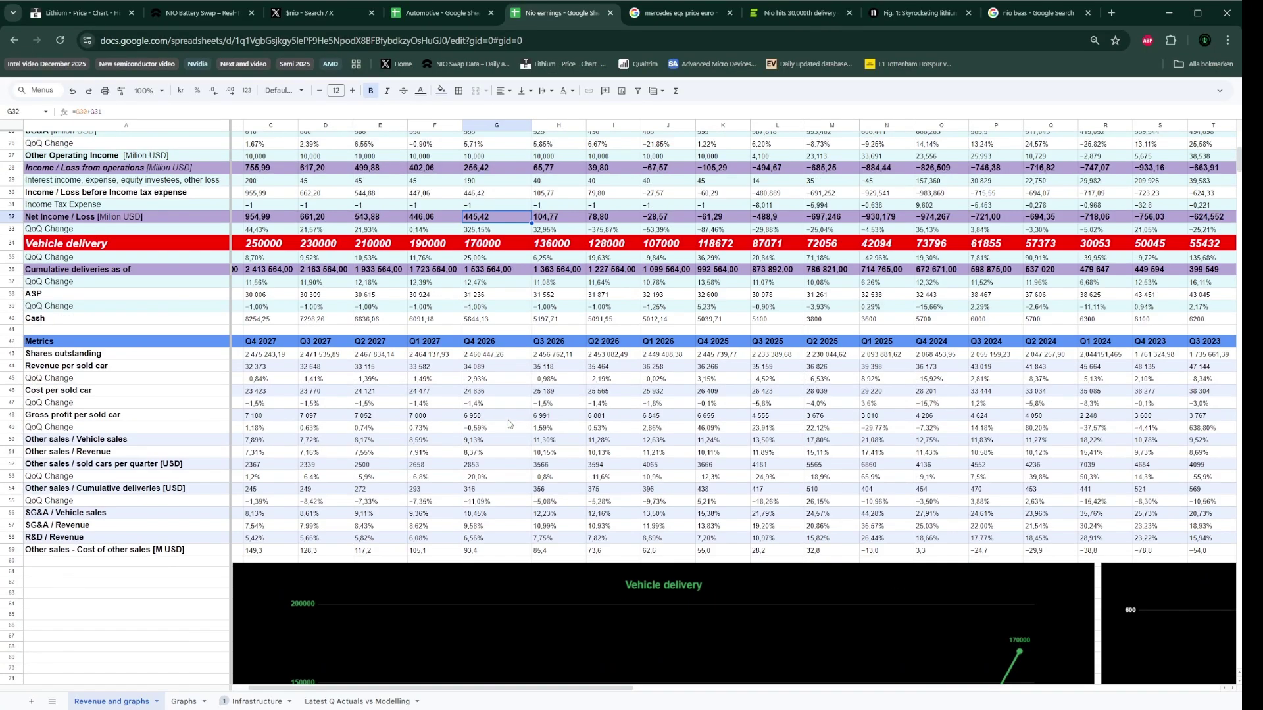
pyautogui.scroll(1, 487, 402)
pyautogui.scroll(4, 474, 398)
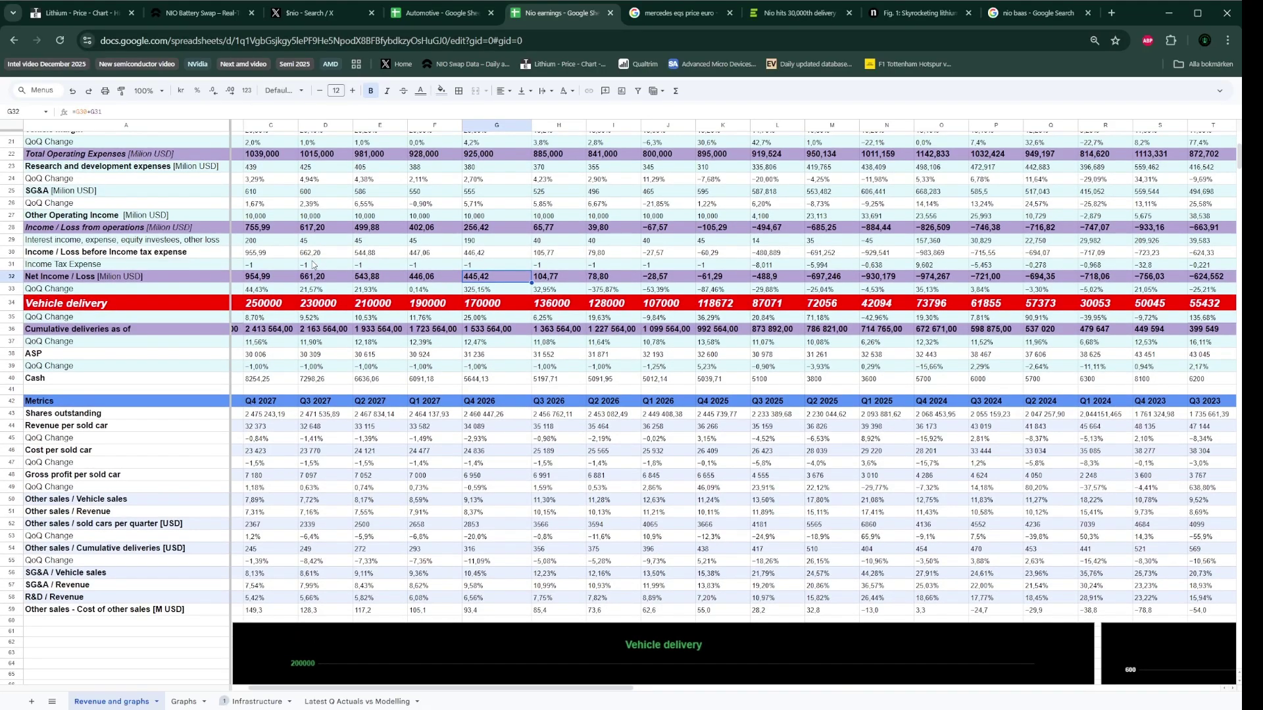
pyautogui.click(314, 277)
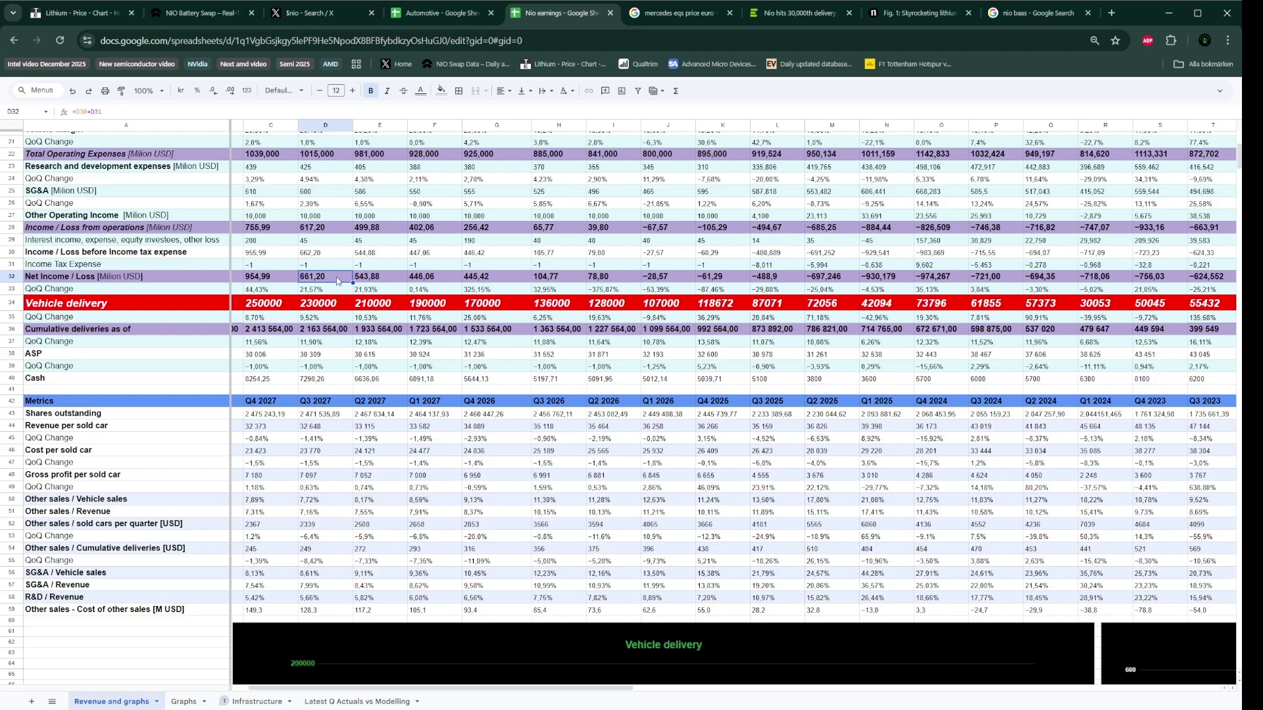
pyautogui.hscroll(-2, 321, 281)
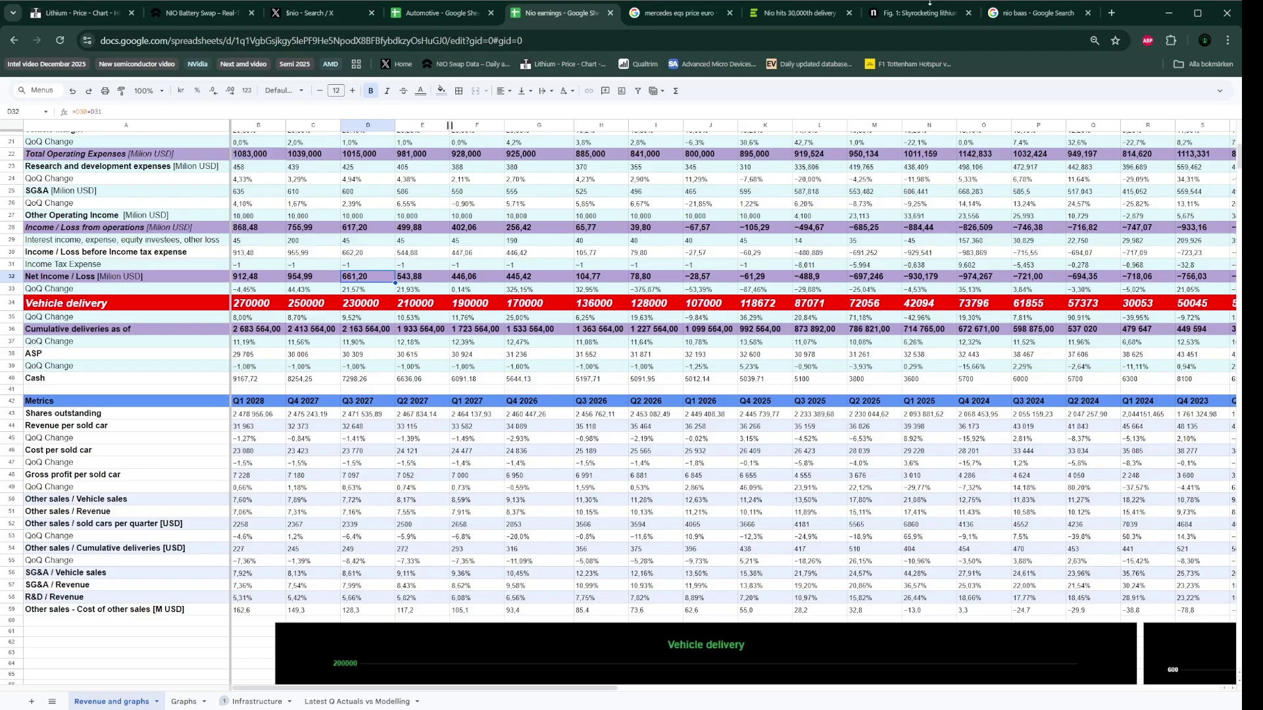
# Step: Open Yahoo Finance in a new tab and load the Automotive portfolio from My Portfolio
pyautogui.click(1111, 13)
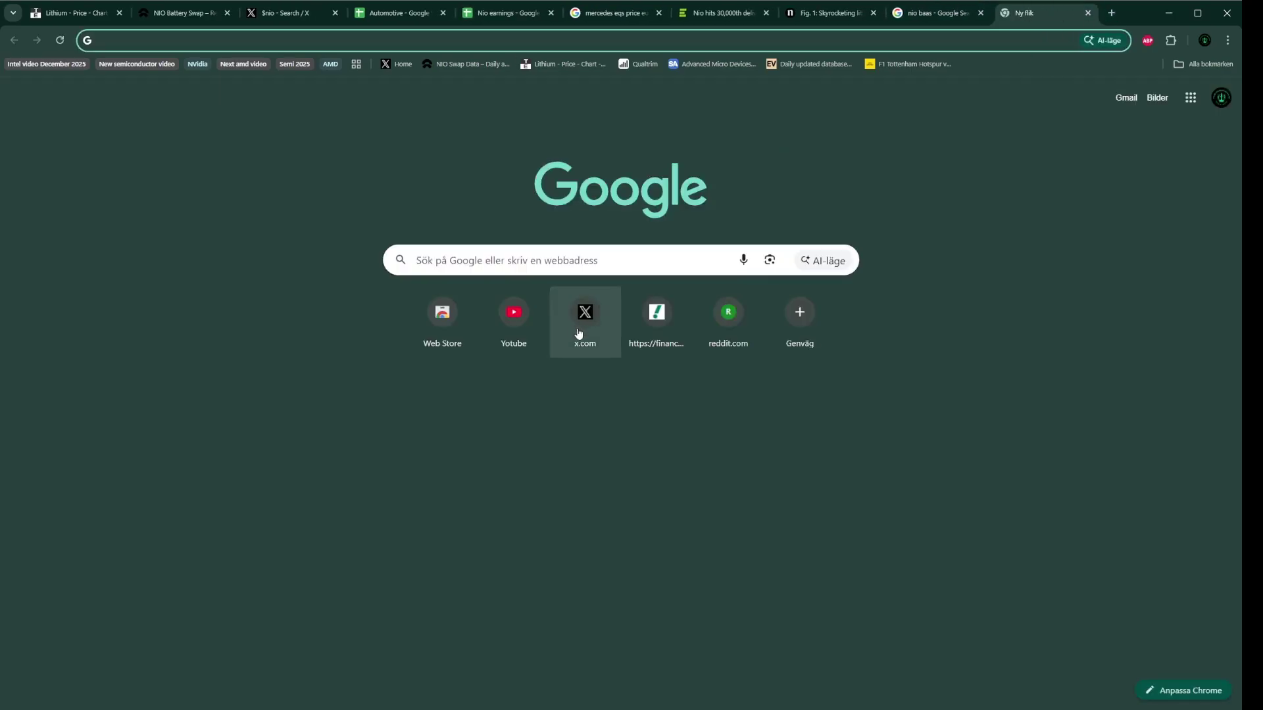
pyautogui.click(652, 318)
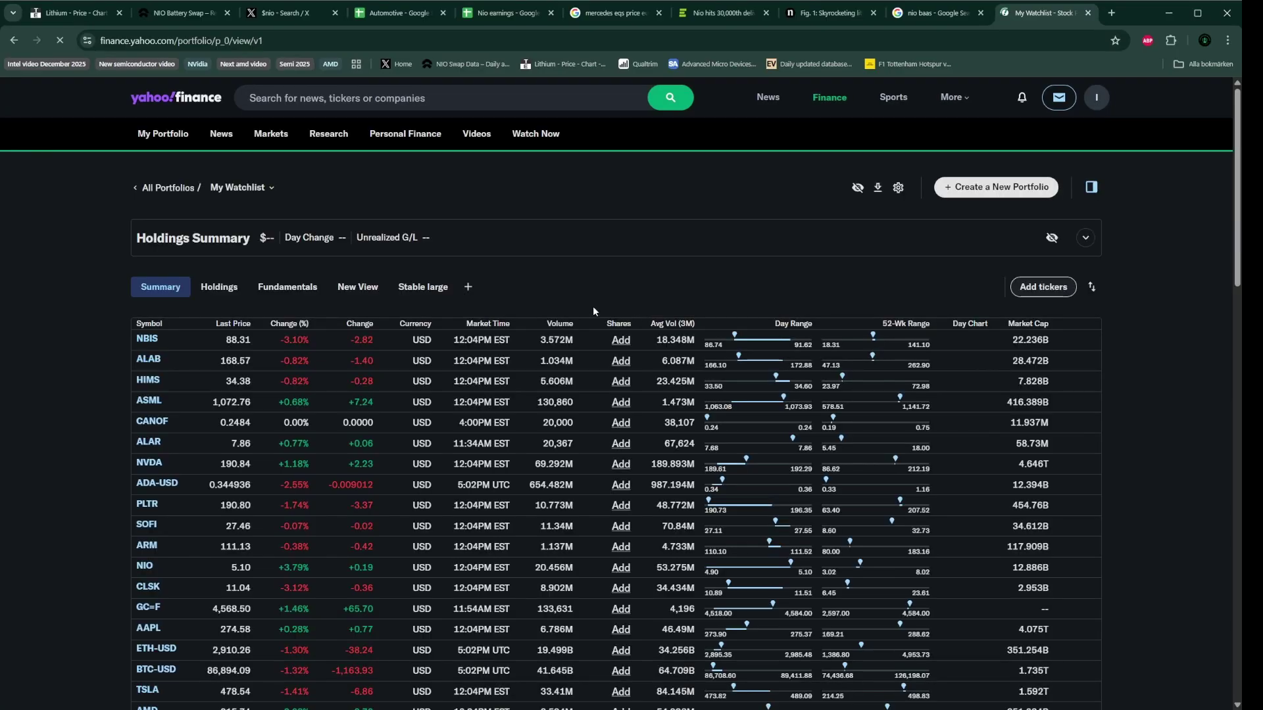
pyautogui.moveTo(165, 133)
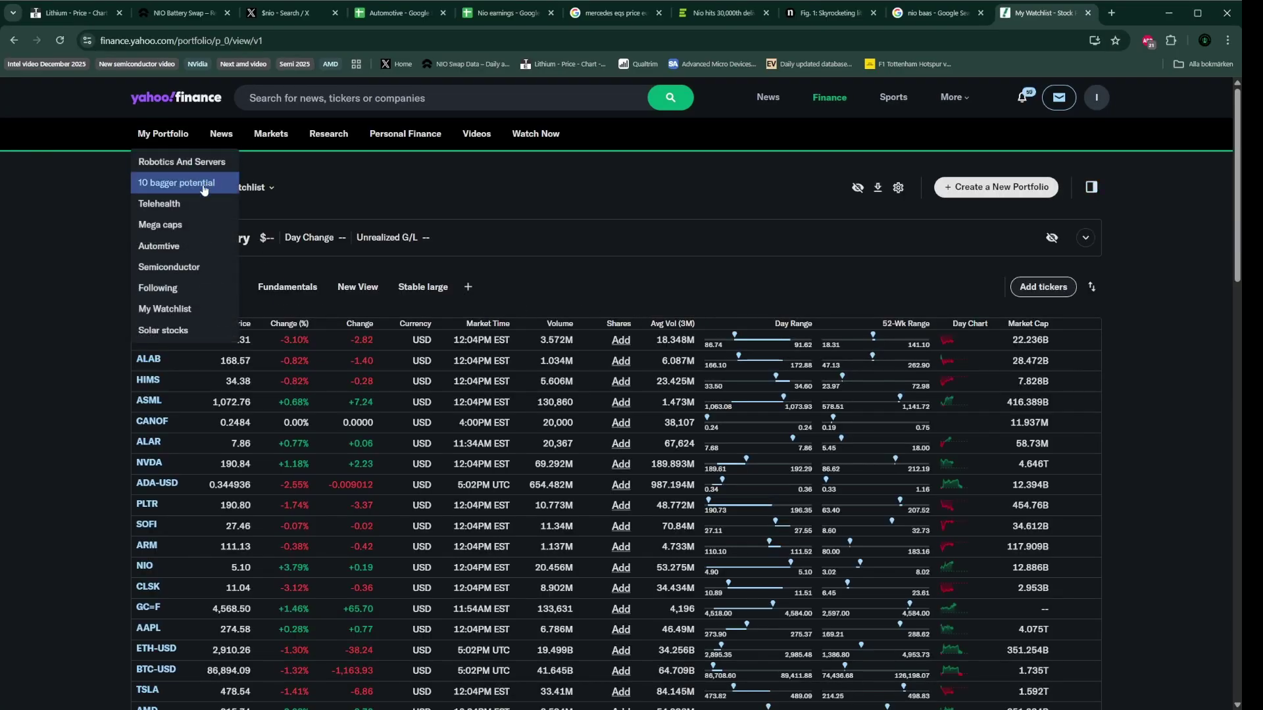
pyautogui.click(172, 246)
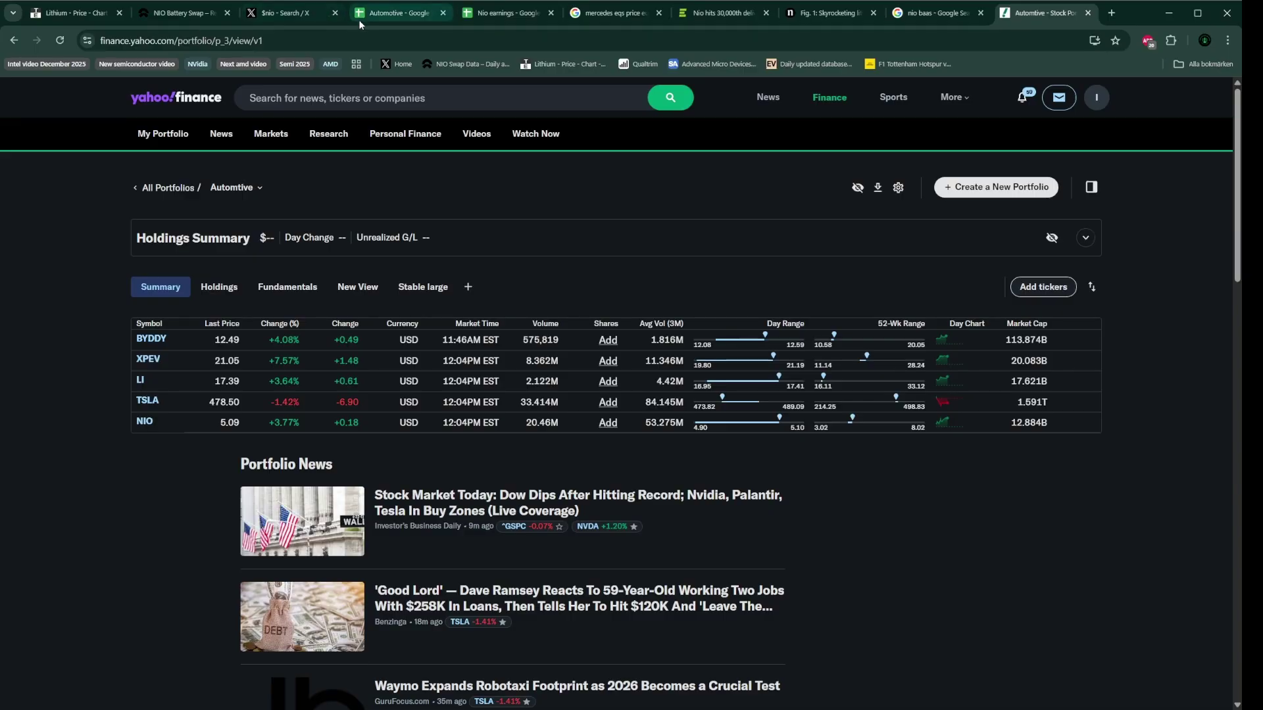
# Step: Return to the Nio earnings tab and scroll over to the earlier quarters
pyautogui.click(503, 14)
pyautogui.scroll(5, 582, 380)
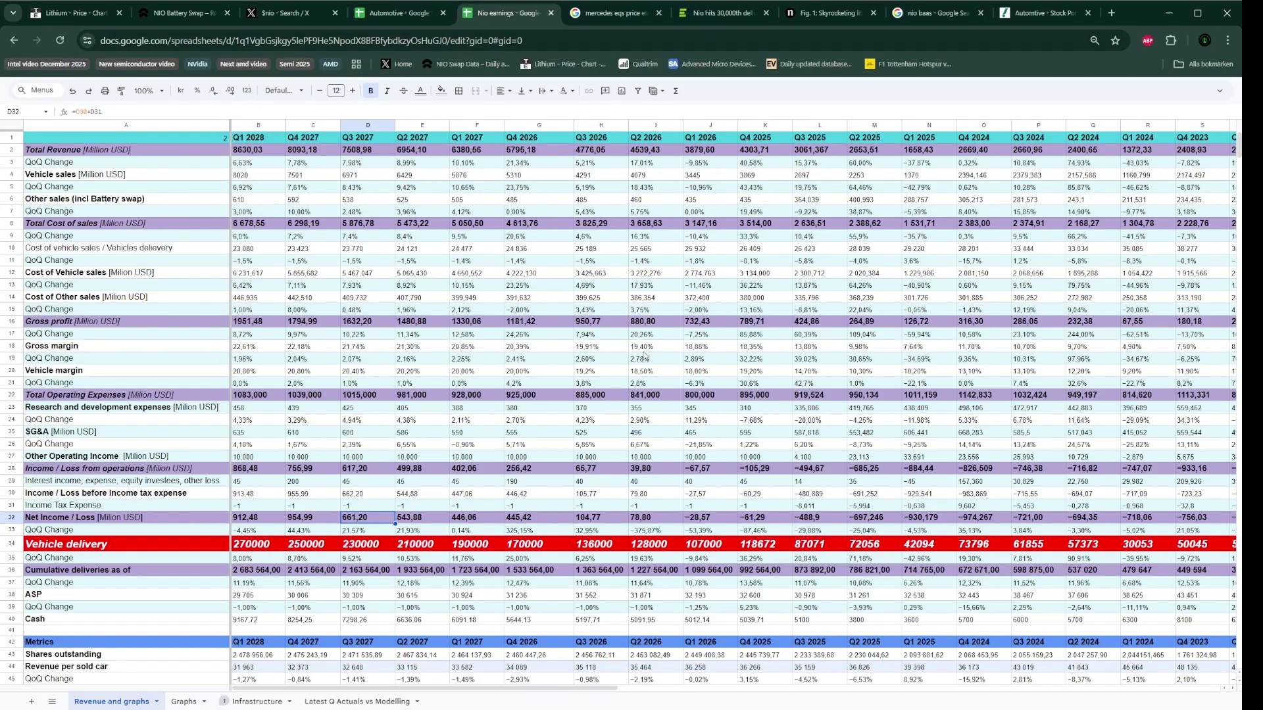
pyautogui.hscroll(5, 643, 352)
pyautogui.hscroll(2, 643, 352)
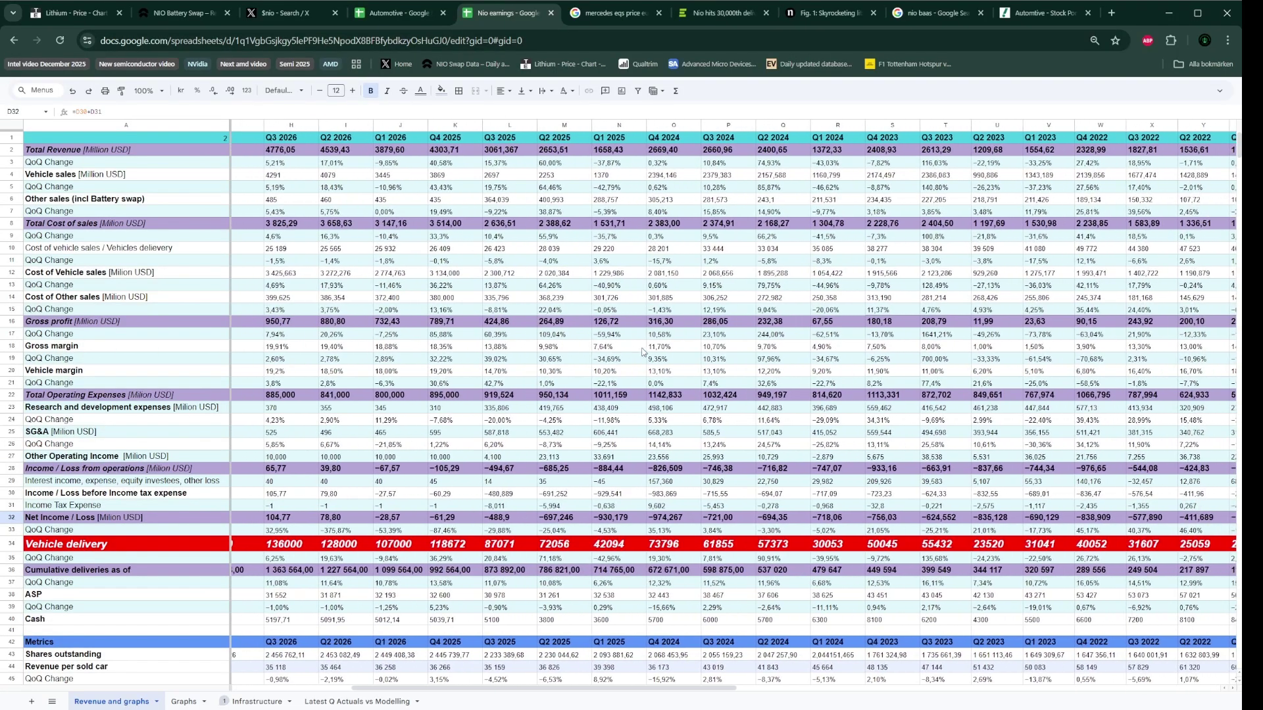
pyautogui.hscroll(3, 374, 365)
pyautogui.hscroll(2, 375, 365)
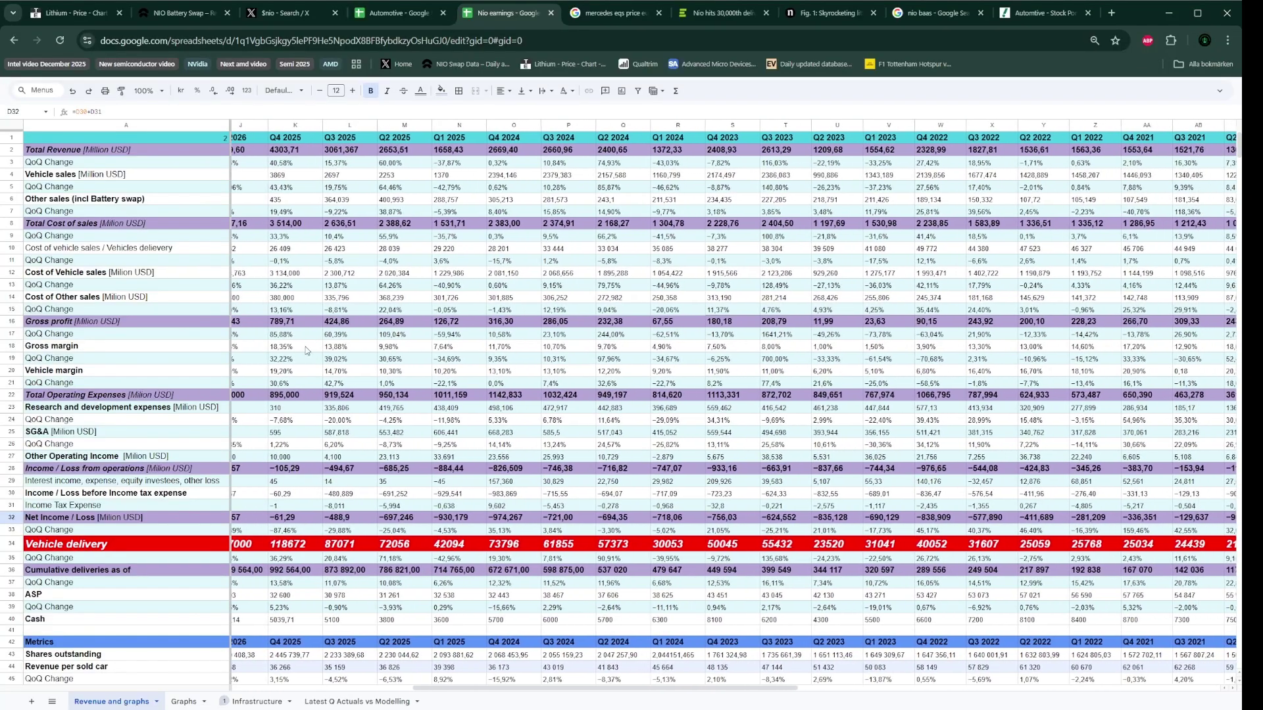
# Step: Inspect the Q4 2025 gross margin in K18 (=K16/K2, 18,35%) against earlier quarters
pyautogui.click(285, 349)
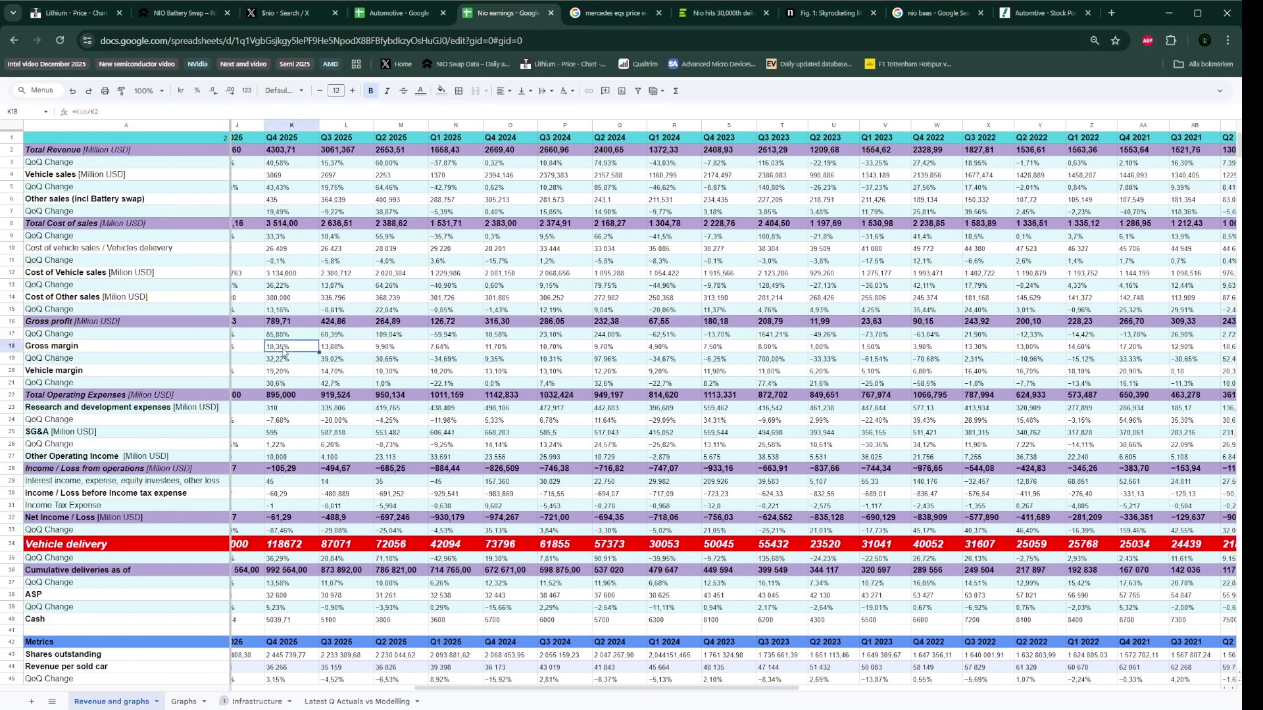
pyautogui.hscroll(1, 282, 356)
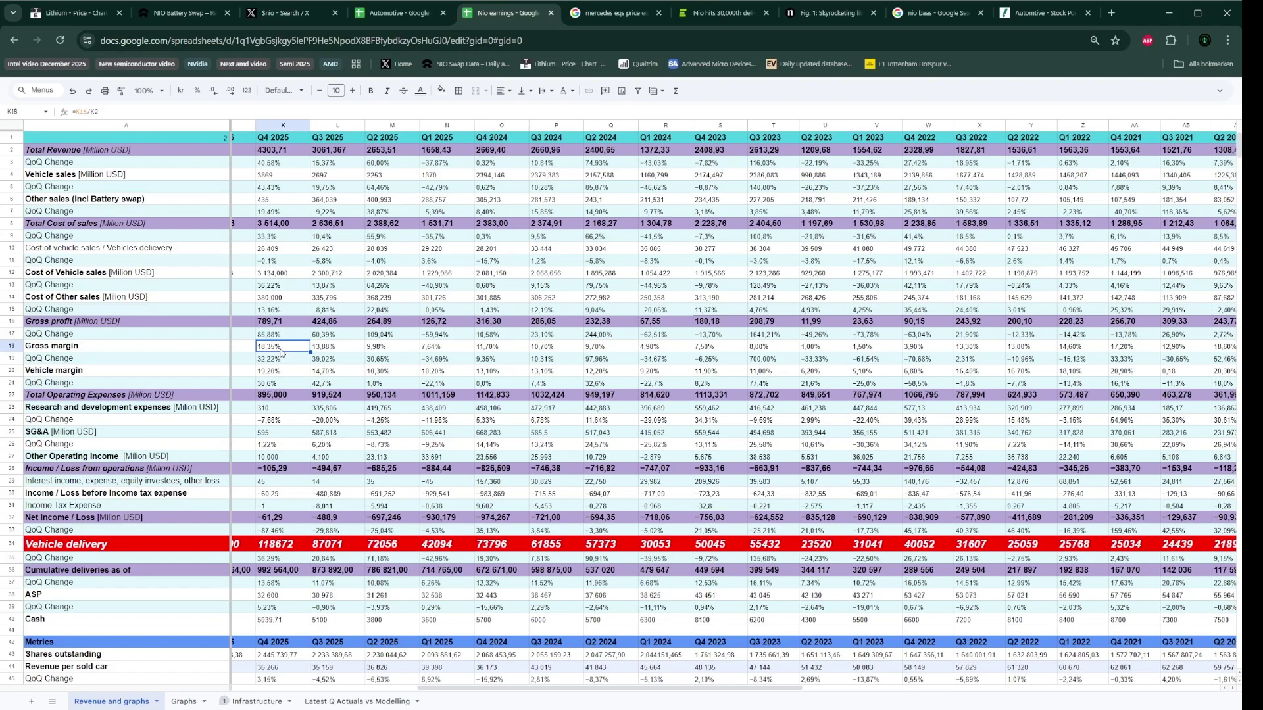
pyautogui.hscroll(-2, 292, 359)
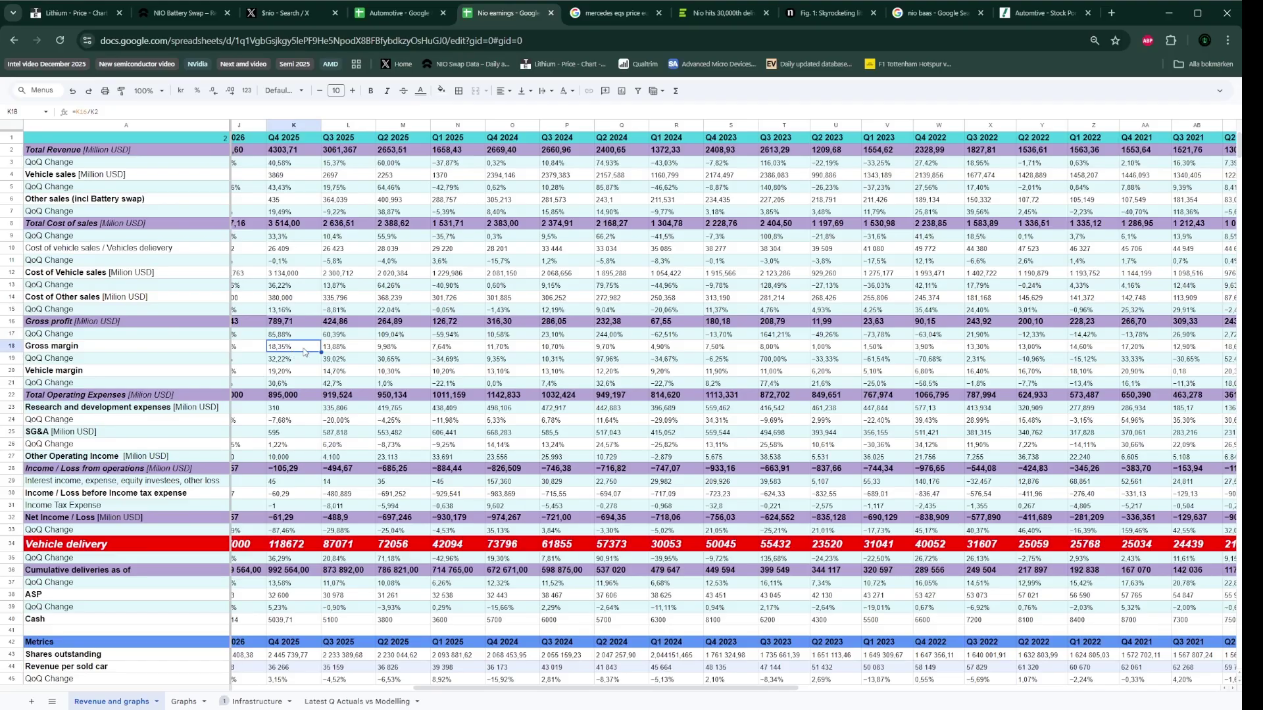
pyautogui.hscroll(-3, 304, 352)
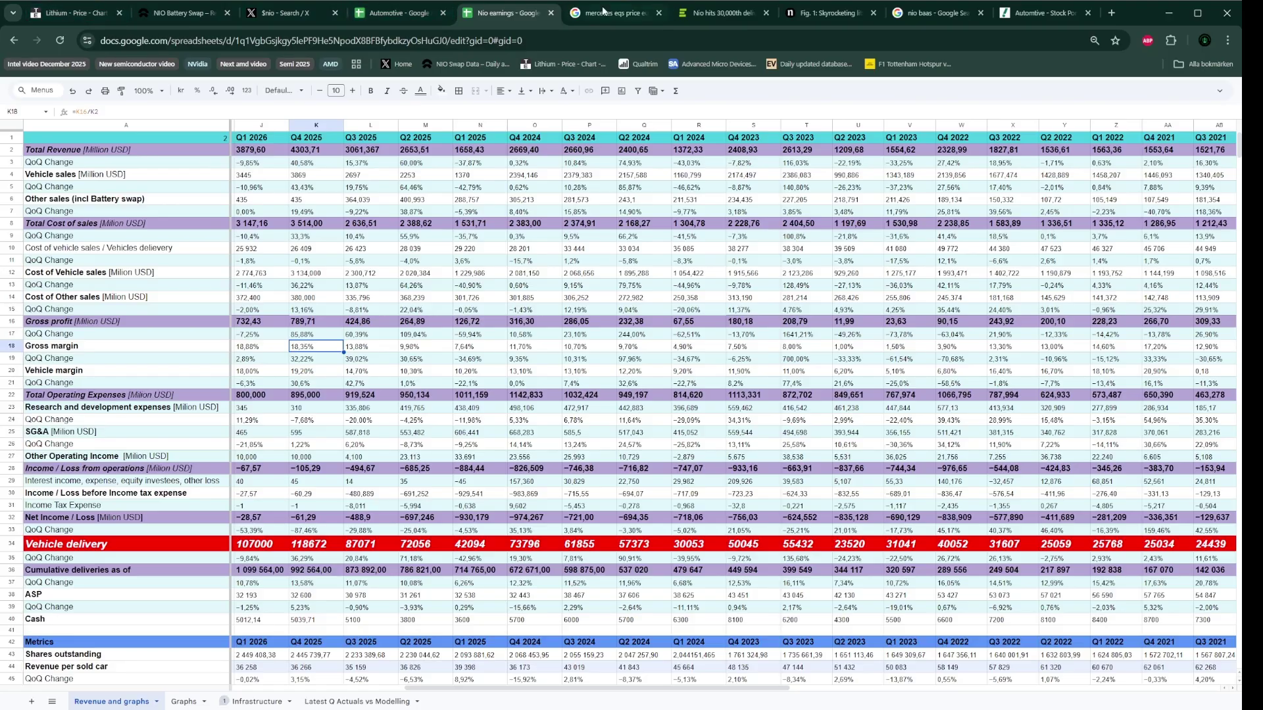
# Step: Switch to the Yahoo Finance 'Automotive - Stock Portfolio' tab
pyautogui.click(1043, 13)
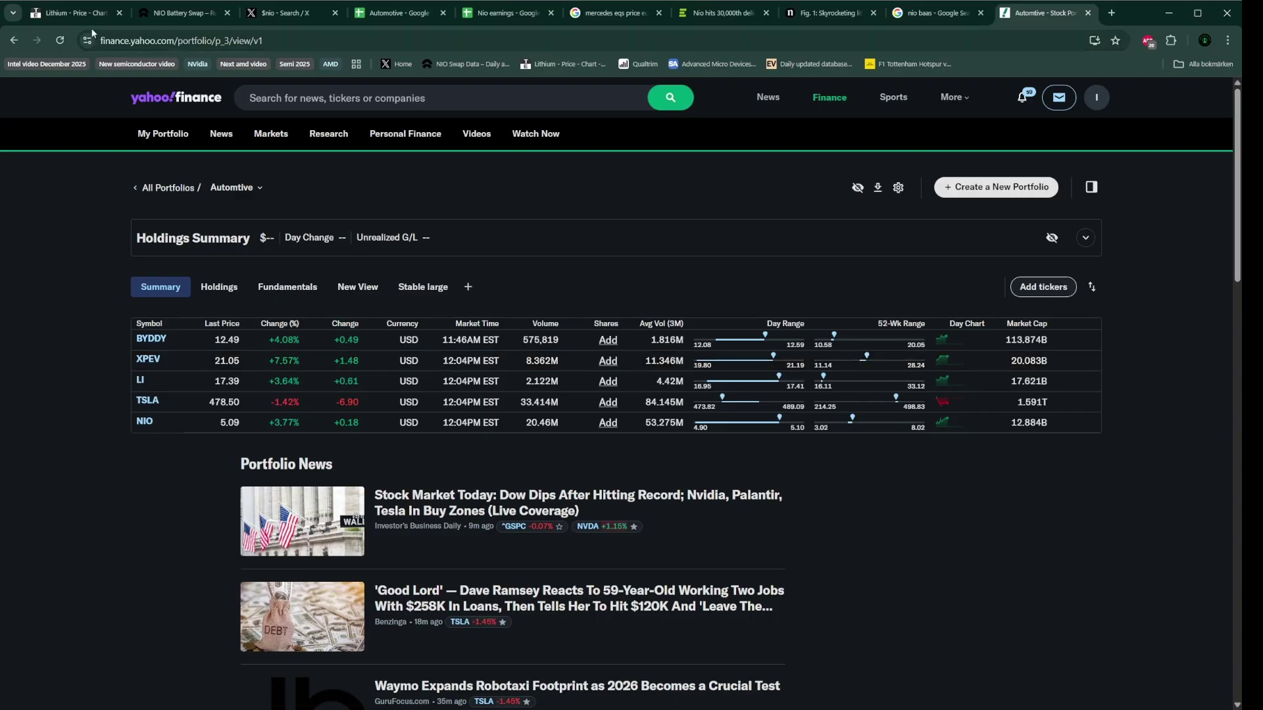
pyautogui.click(77, 13)
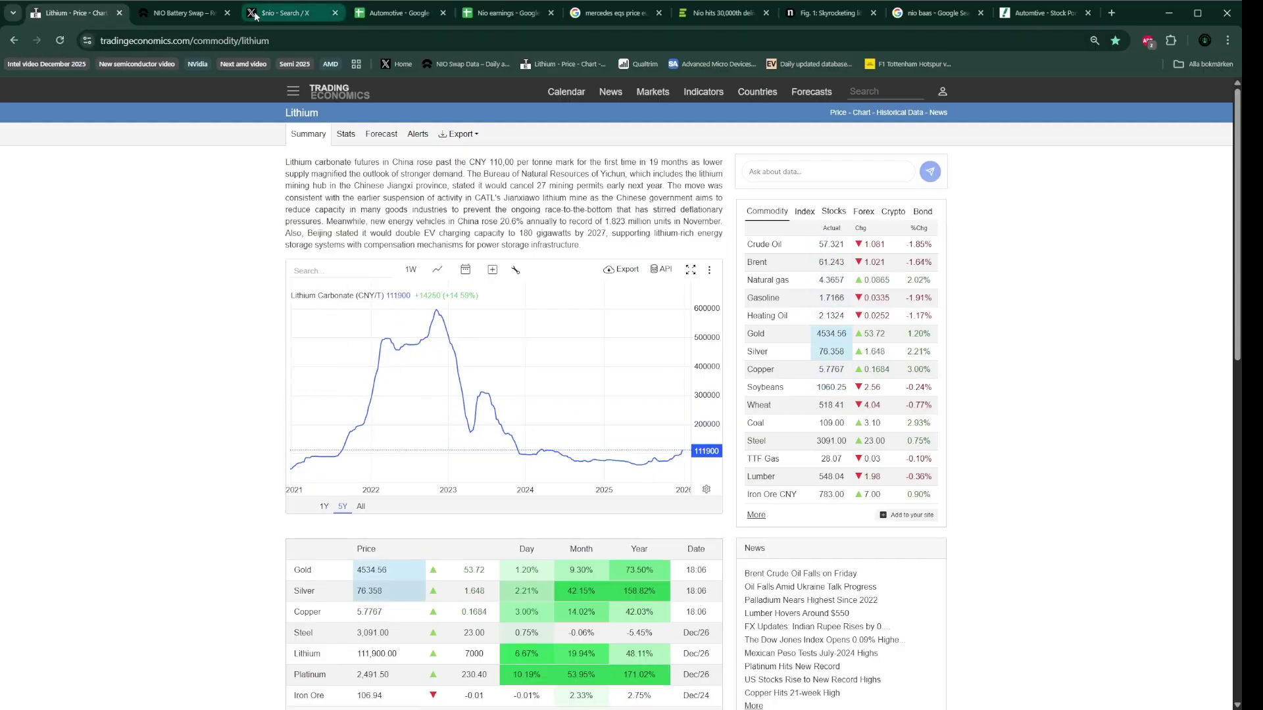
pyautogui.click(1044, 13)
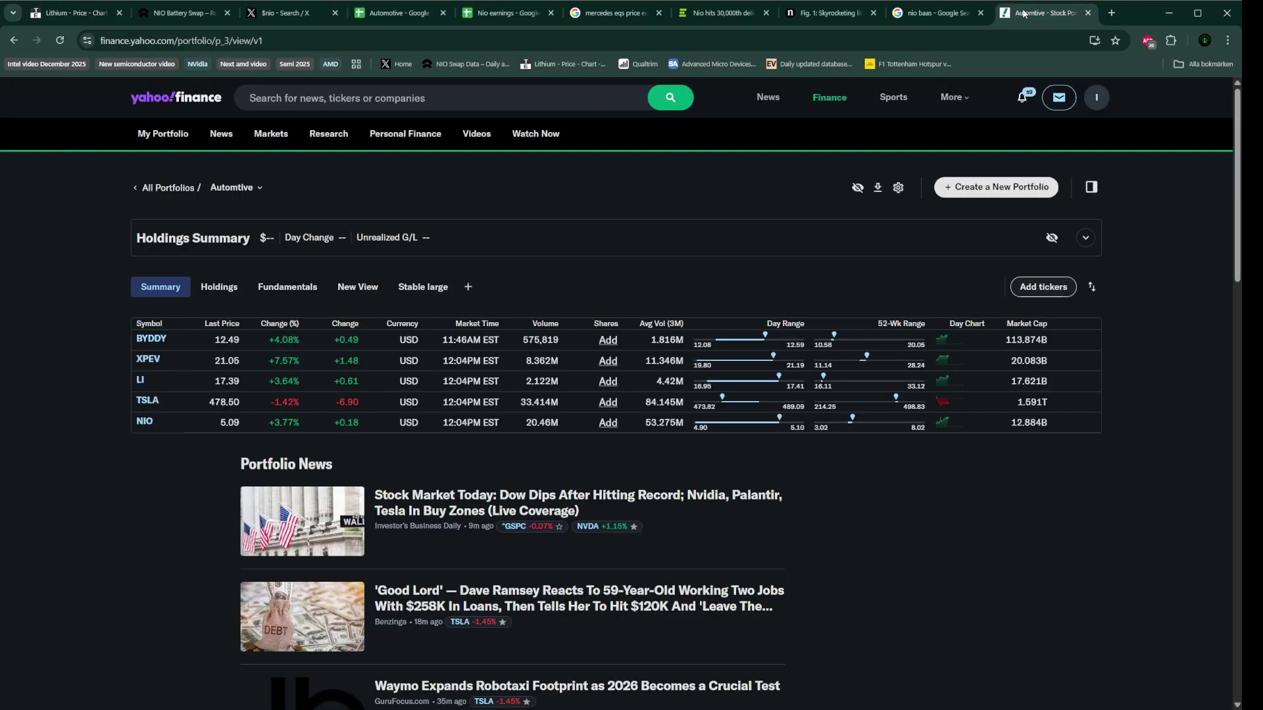